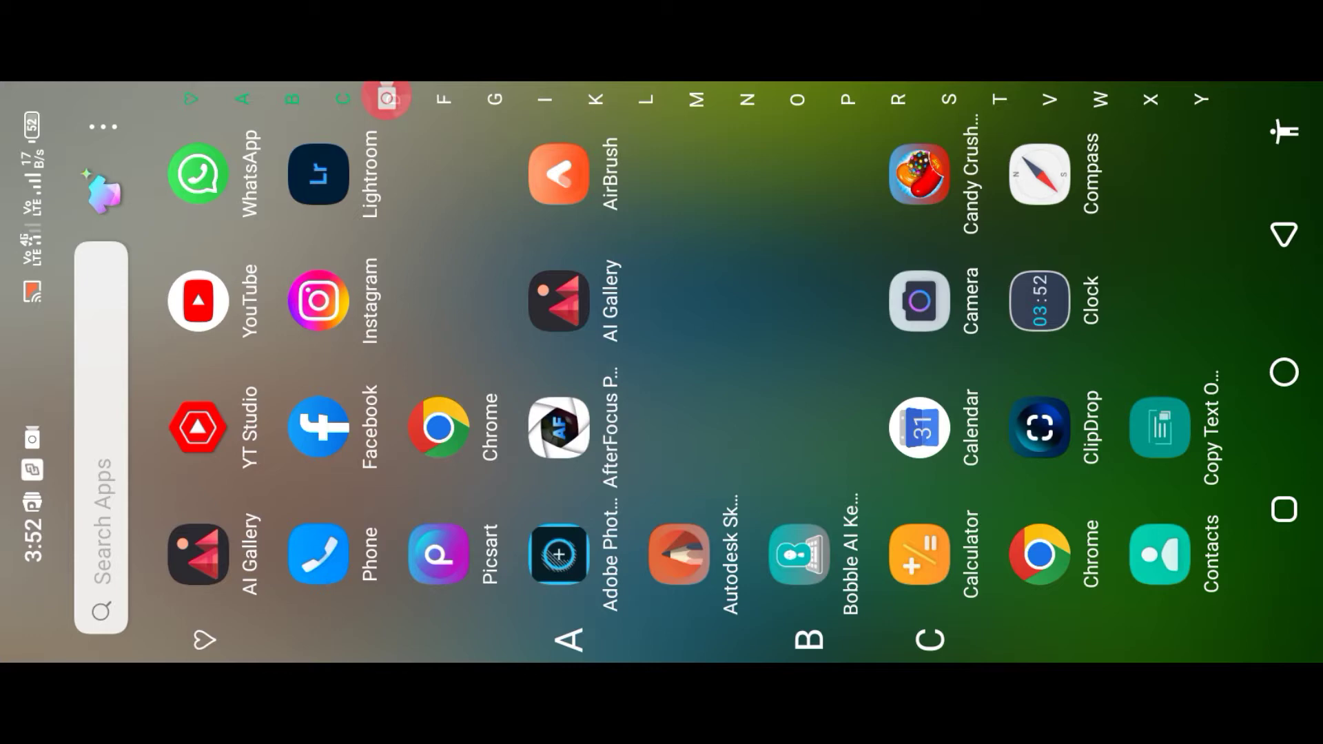
# - Scroll the app drawer past the C apps toward the ClipDrop icon
pyautogui.scroll(-3, 689, 373)
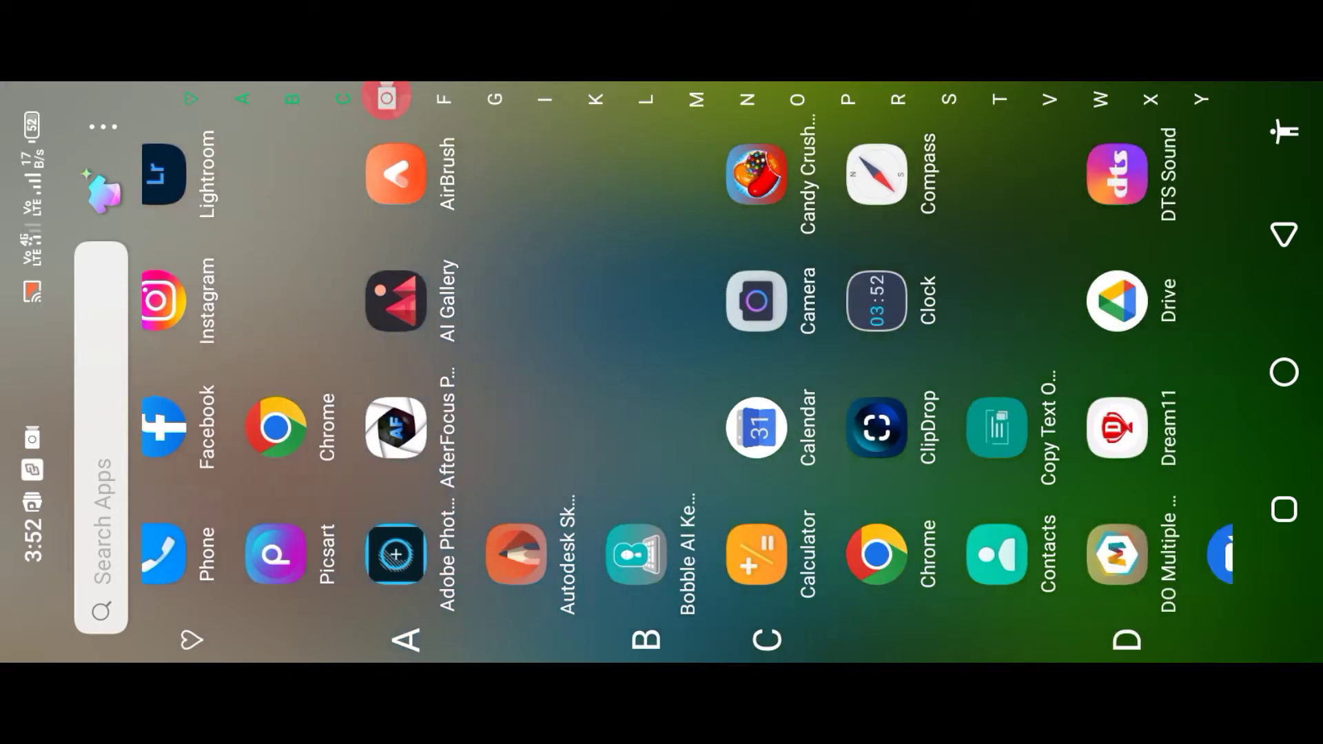
# - Launch ClipDrop from the app drawer
pyautogui.click(800, 423)
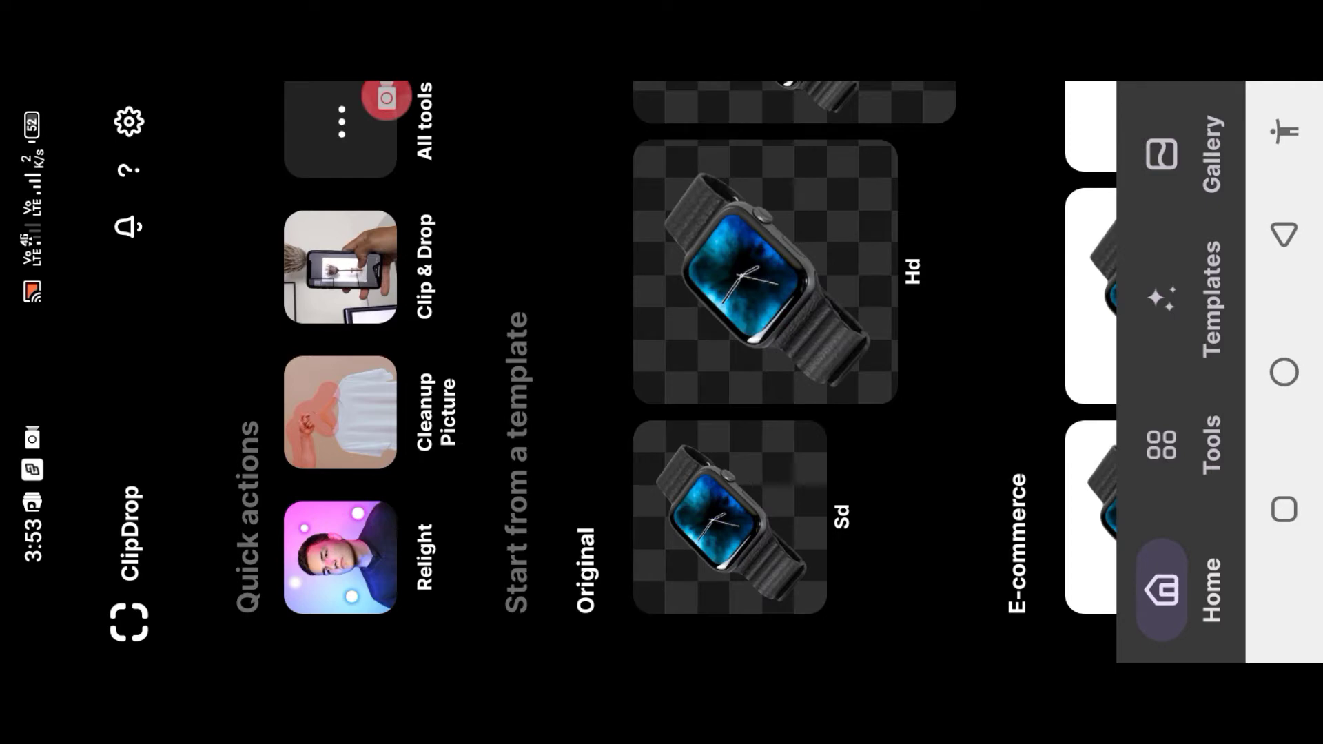
pyautogui.click(386, 99)
pyautogui.click(426, 228)
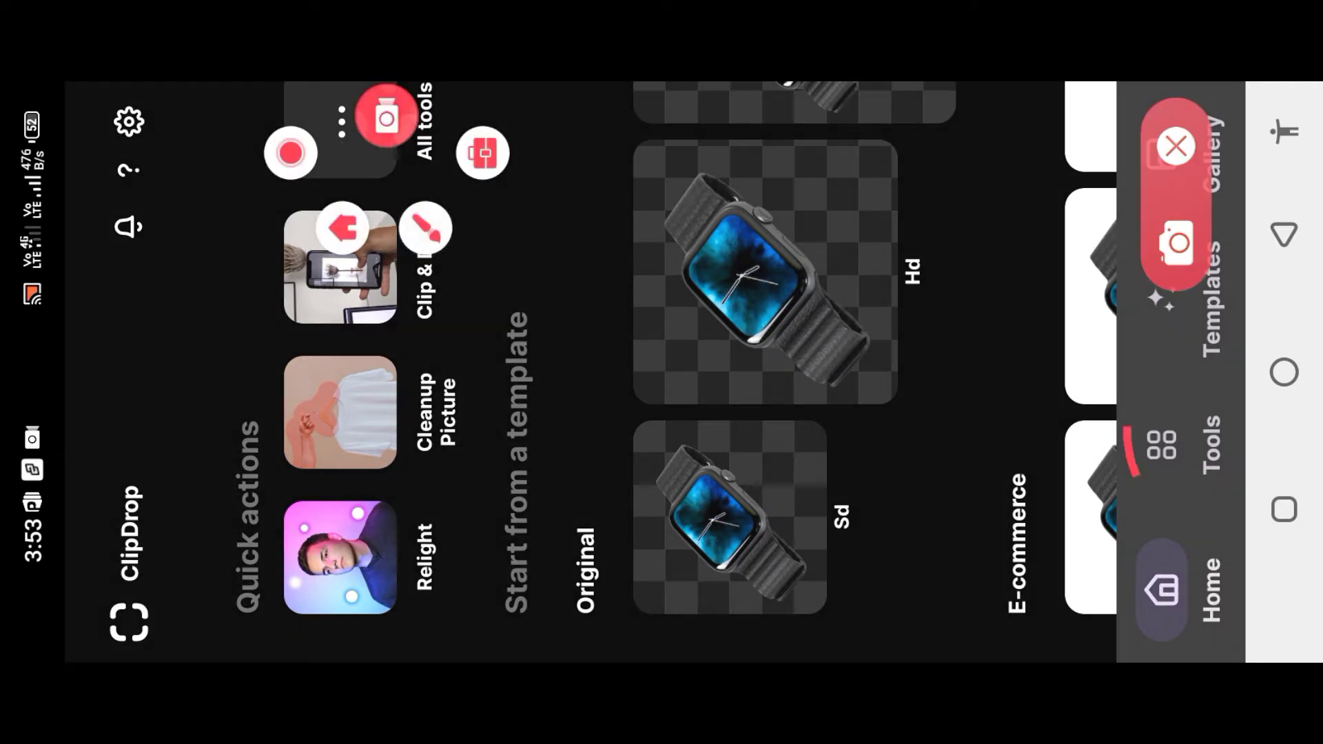
pyautogui.moveTo(1127, 431); pyautogui.dragTo(1082, 482)
pyautogui.click(1176, 146)
# - Open ClipDrop's Tools page and swipe the Most popular row to reveal Remove Background
pyautogui.click(1162, 445)
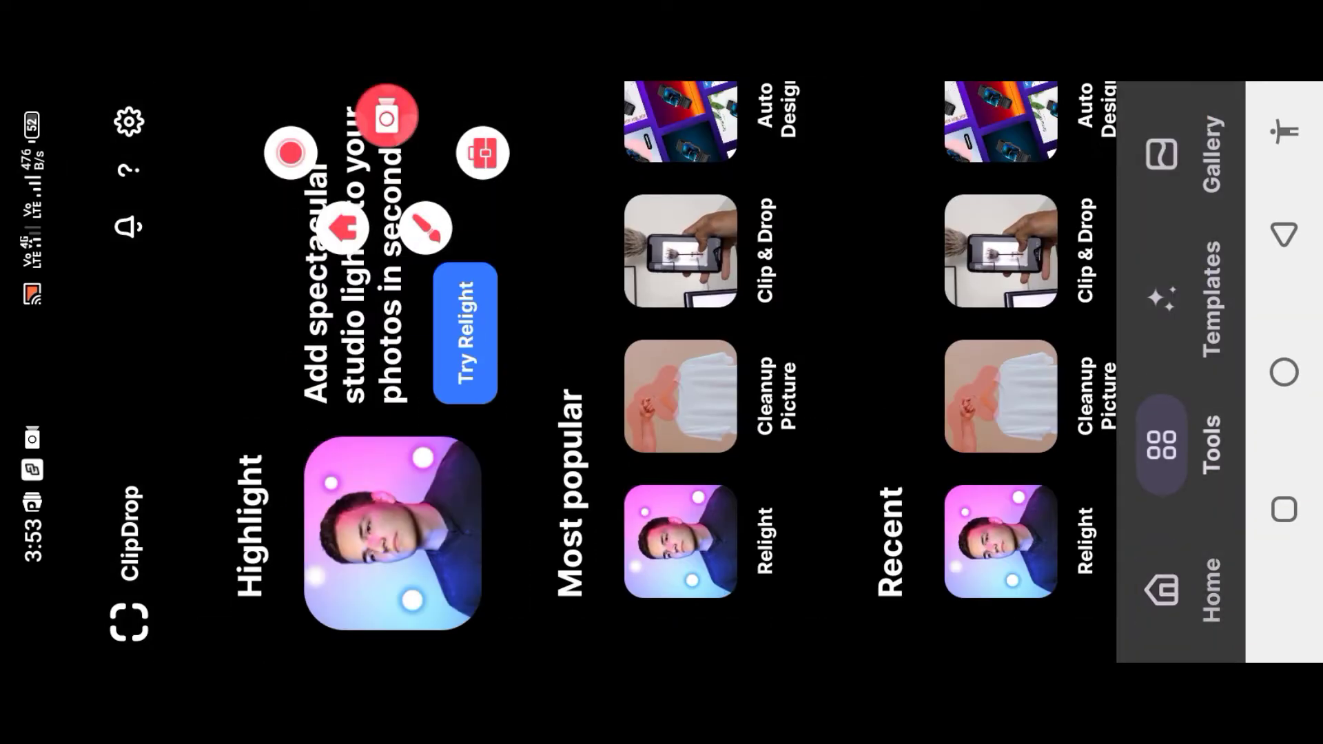
pyautogui.click(387, 115)
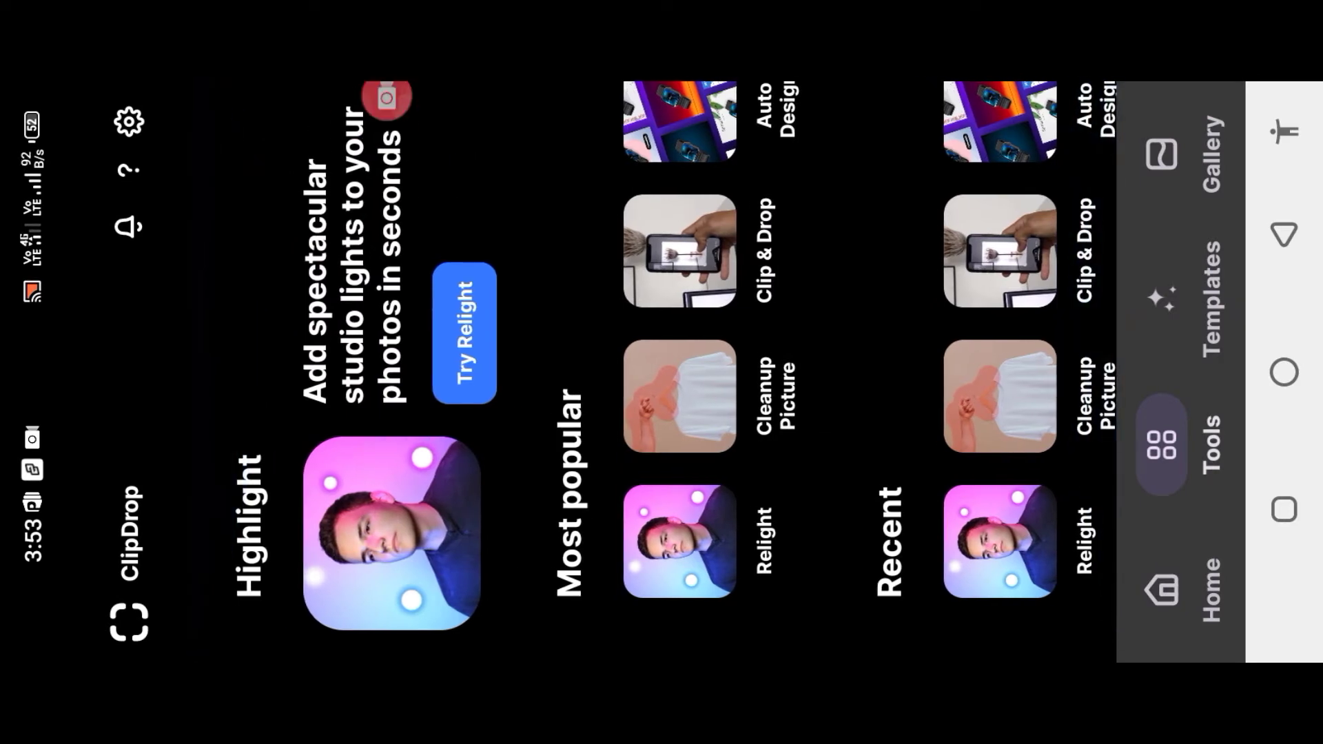
pyautogui.click(386, 100)
pyautogui.click(426, 220)
pyautogui.moveTo(668, 383); pyautogui.dragTo(707, 172)
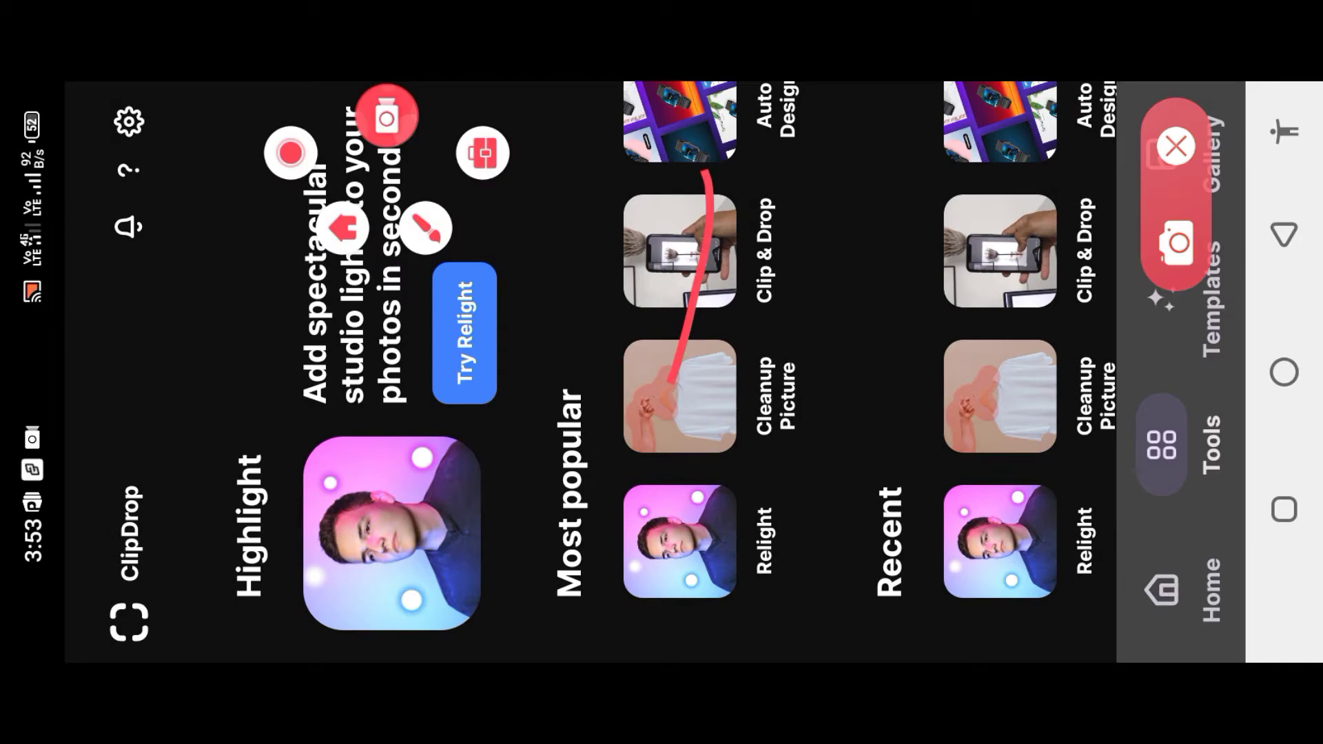
pyautogui.moveTo(641, 266); pyautogui.dragTo(721, 165)
pyautogui.click(1176, 146)
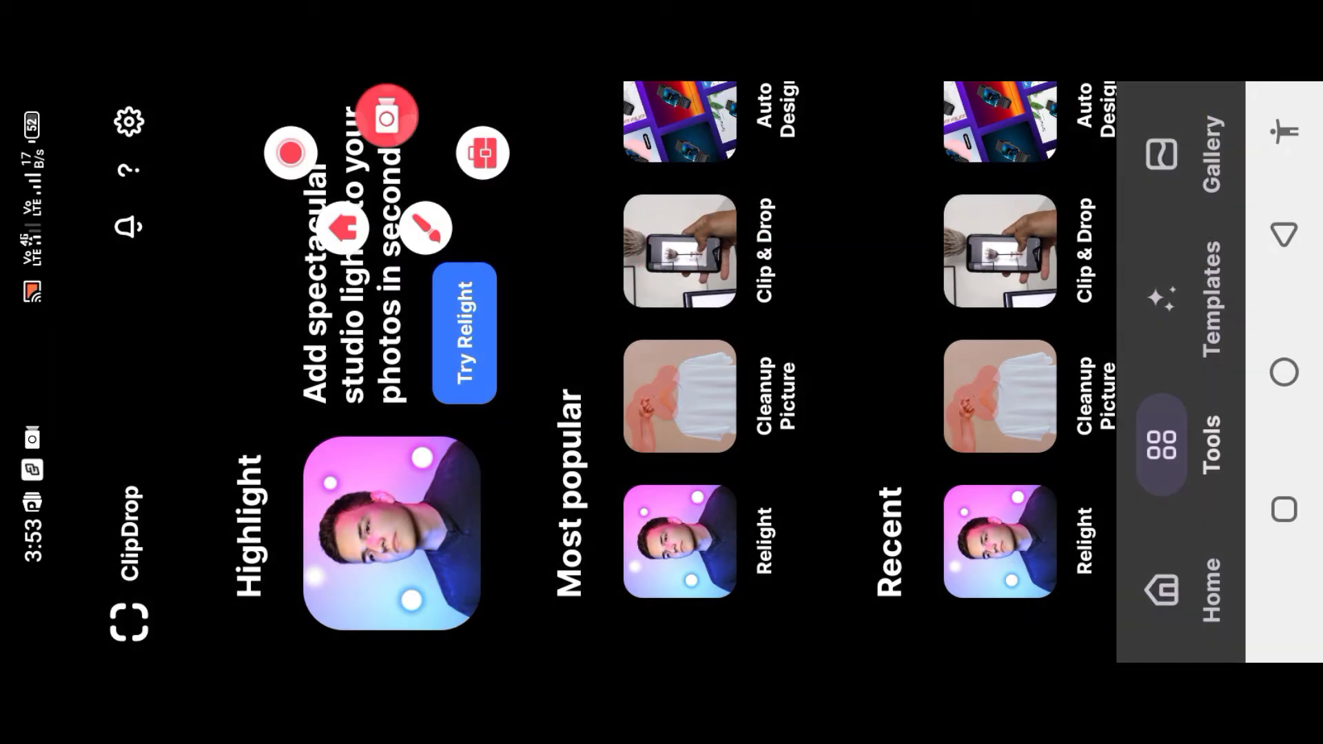
pyautogui.moveTo(679, 241); pyautogui.dragTo(679, 451)
pyautogui.click(386, 115)
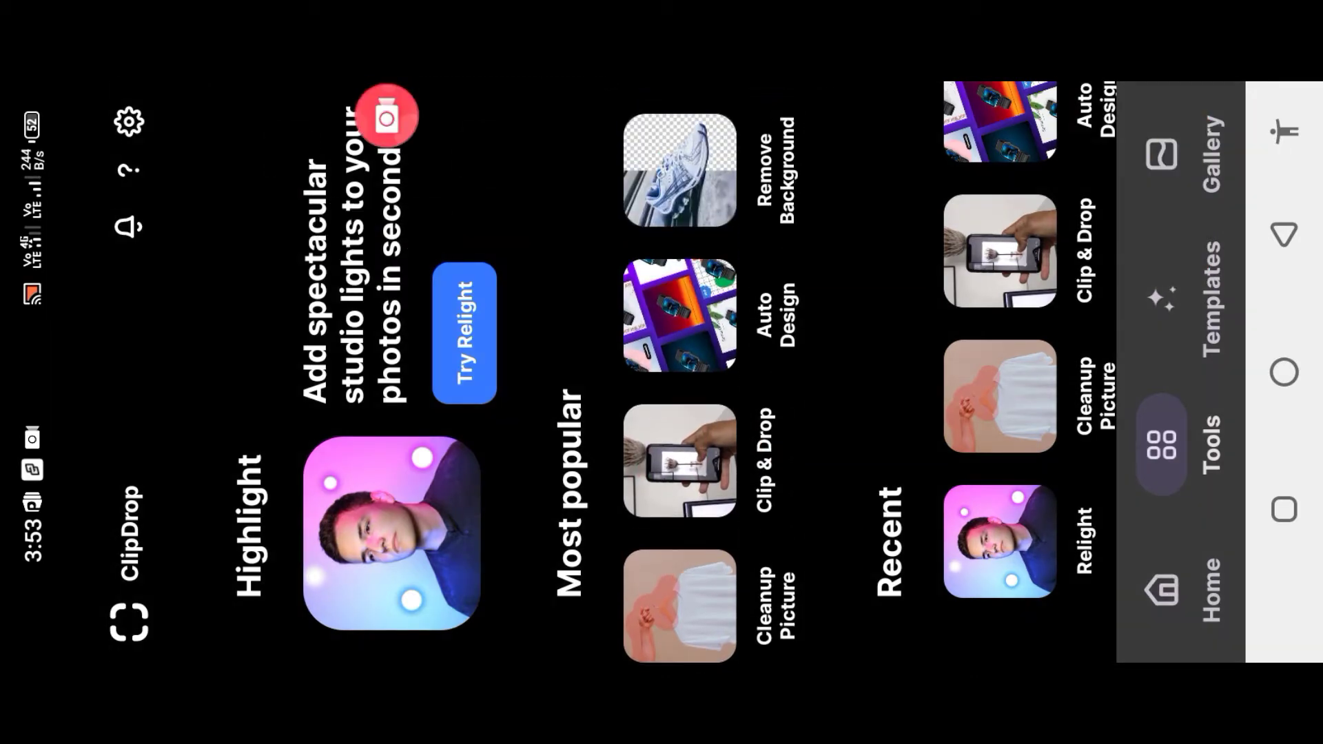
# - Start the Remove Background tool from the Most popular tools
pyautogui.click(425, 228)
pyautogui.moveTo(594, 157)
pyautogui.mouseDown()
pyautogui.moveTo(786, 248)
pyautogui.moveTo(576, 173)
pyautogui.moveTo(762, 220)
pyautogui.mouseUp()
pyautogui.click(1175, 146)
pyautogui.click(679, 170)
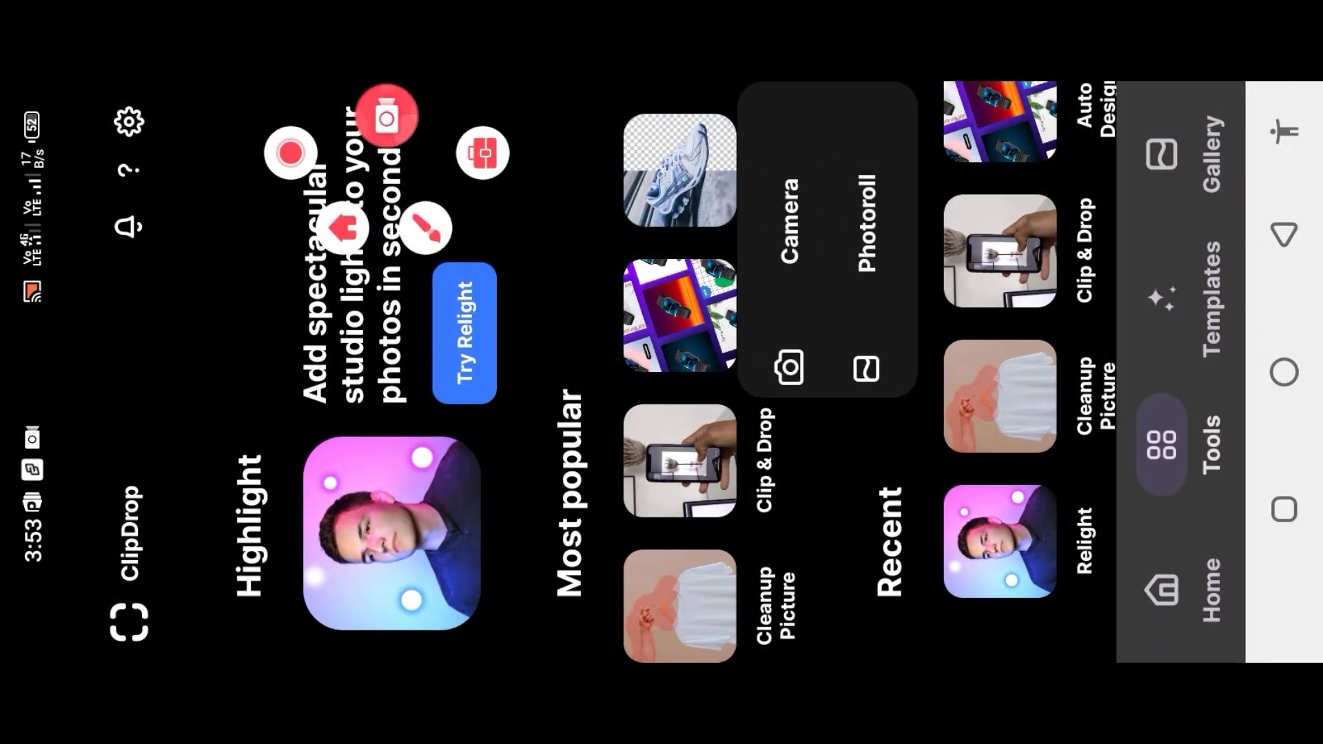
pyautogui.click(387, 116)
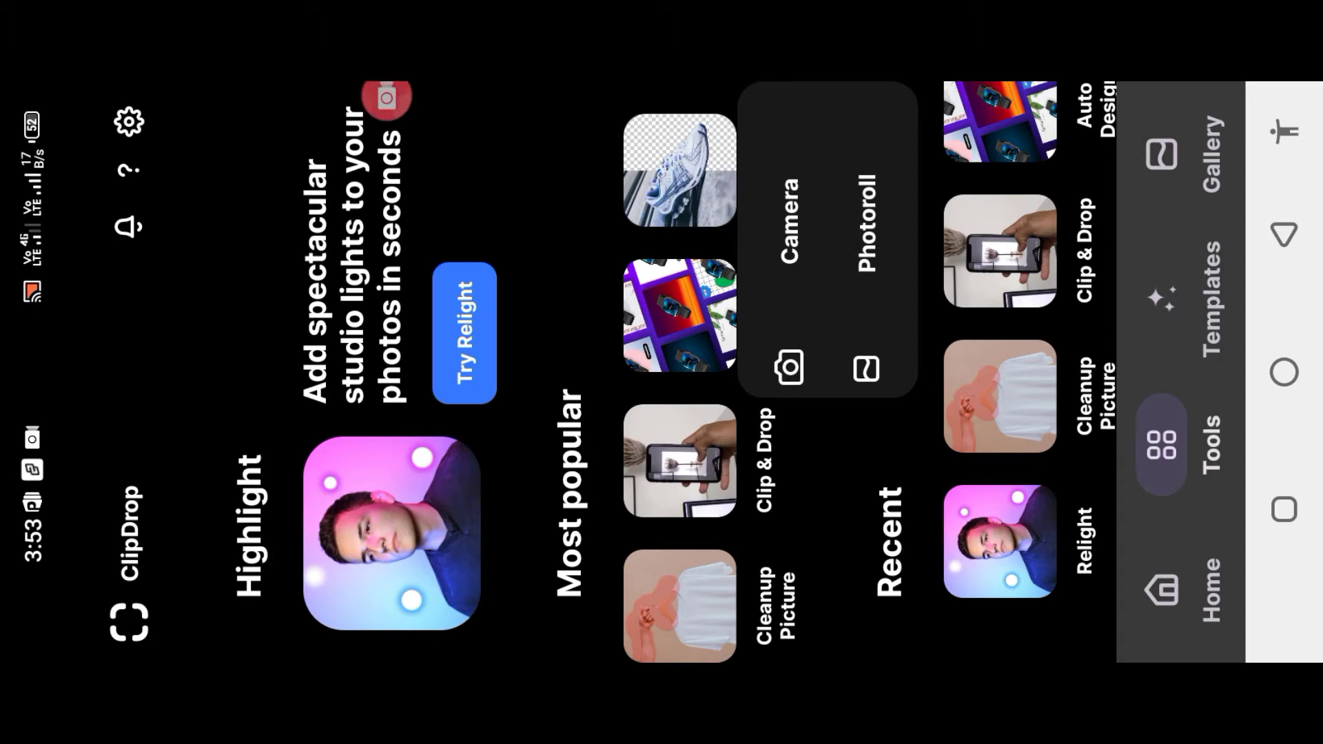
# - Choose Photoroll as the image source to bring up the phone's recent images
pyautogui.click(386, 103)
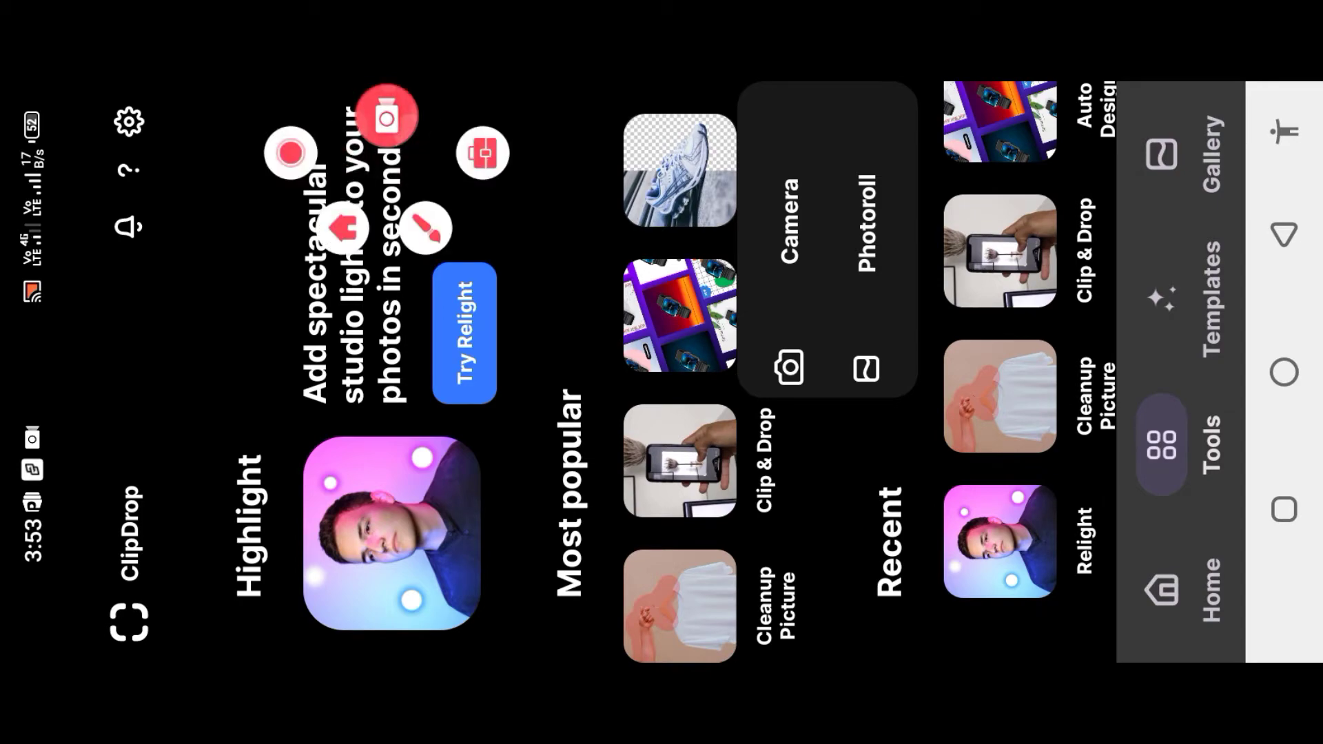
pyautogui.click(426, 228)
pyautogui.moveTo(858, 134)
pyautogui.mouseDown()
pyautogui.moveTo(835, 330)
pyautogui.moveTo(879, 210)
pyautogui.mouseUp()
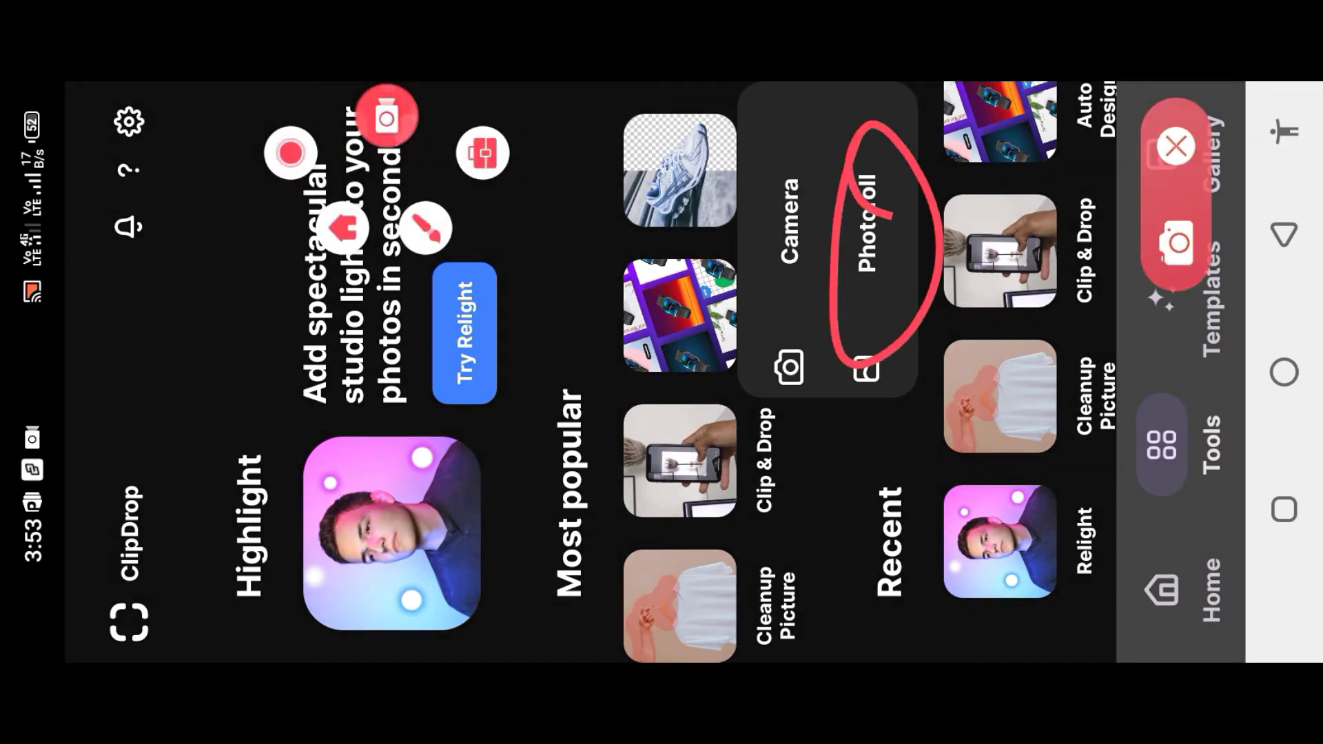
pyautogui.click(1177, 146)
pyautogui.click(867, 221)
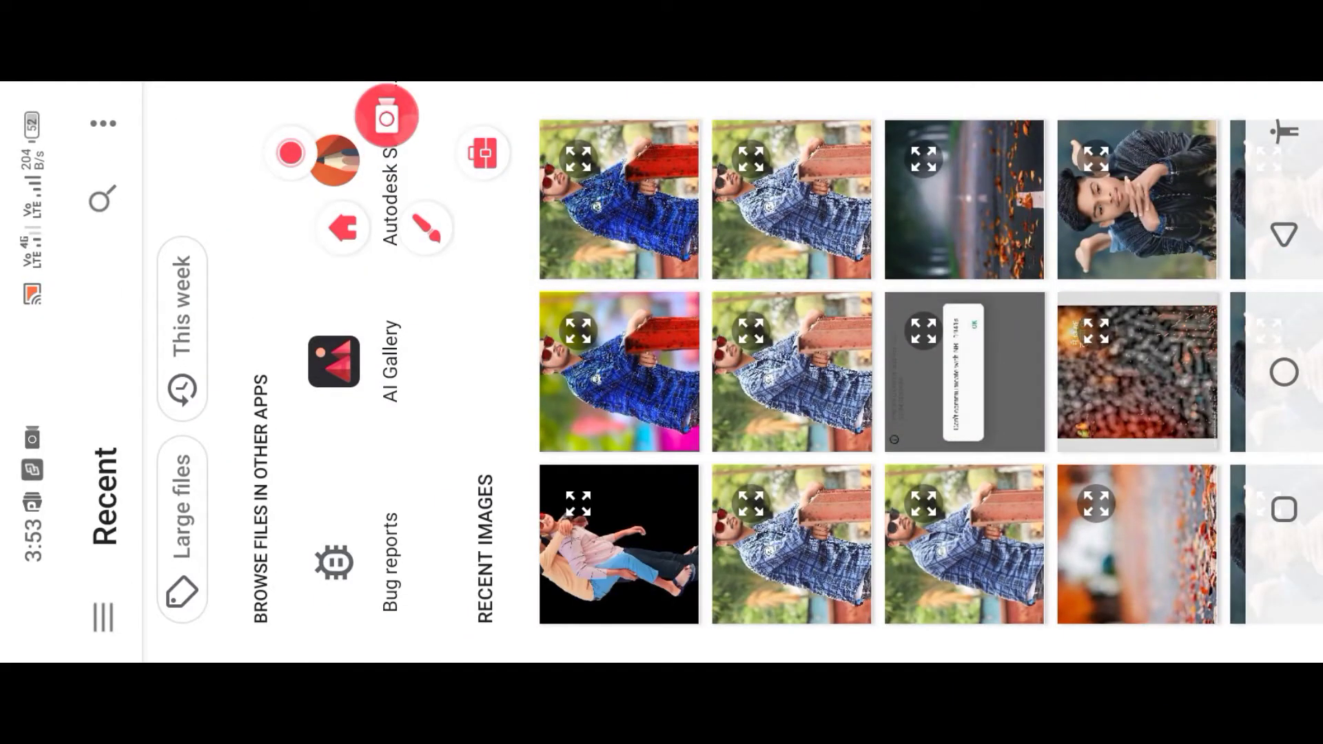
# - Browse images in the AI Gallery app
pyautogui.click(345, 386)
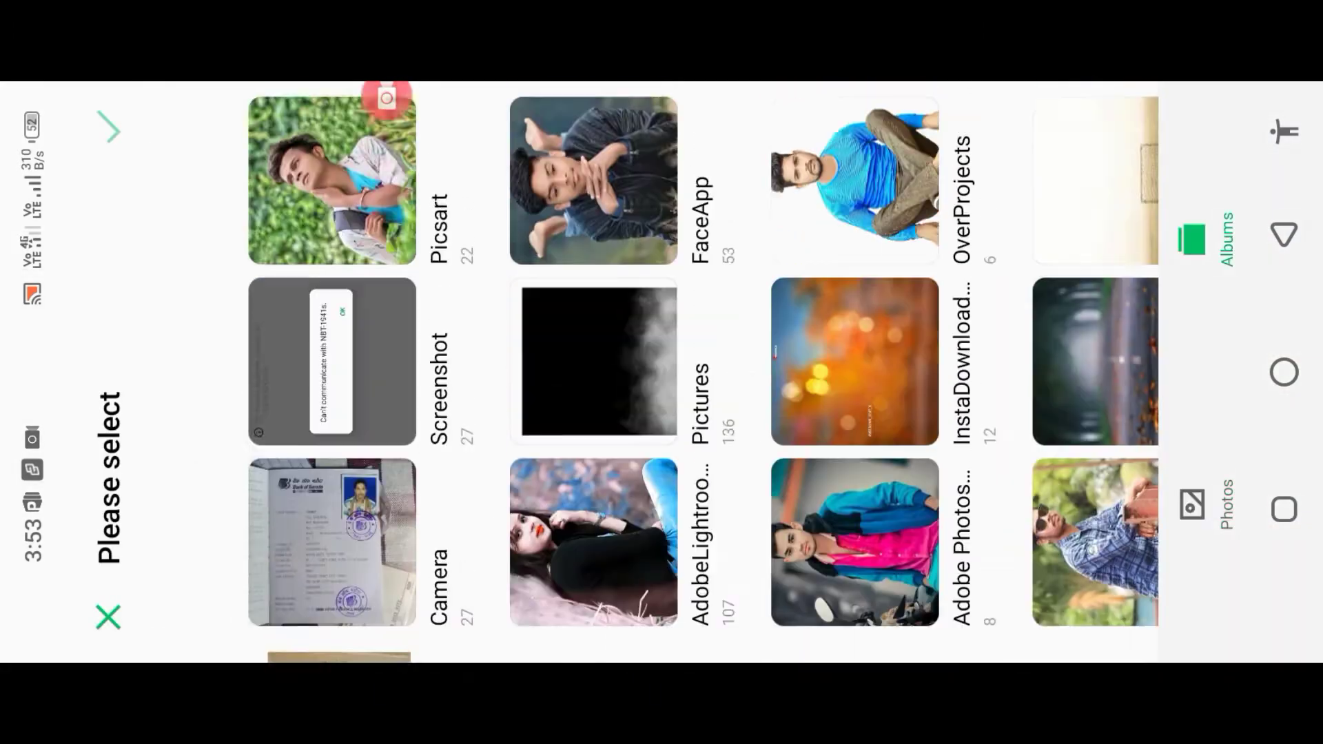
pyautogui.scroll(-5, 689, 372)
pyautogui.scroll(5, 690, 372)
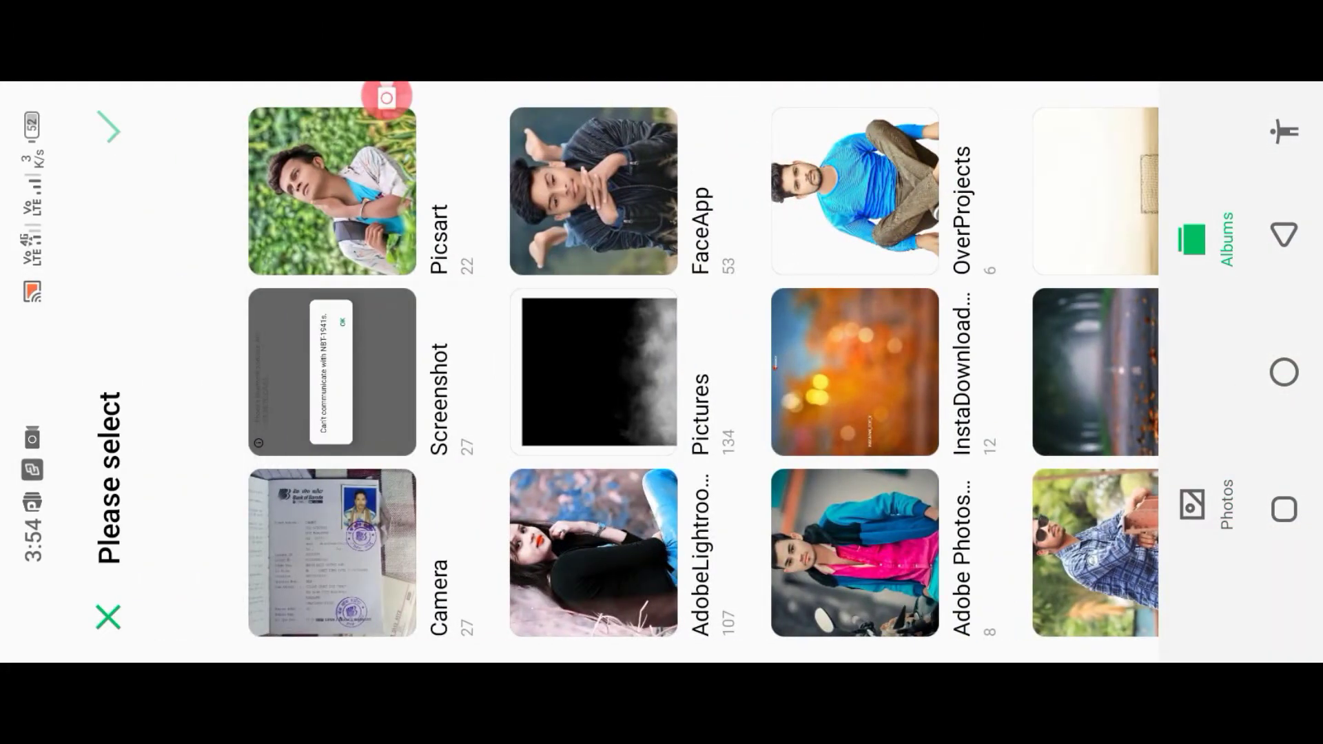
# - In the Photos timeline, pick the seated young man's blue-jacket photo
pyautogui.click(1206, 506)
pyautogui.scroll(-5, 620, 372)
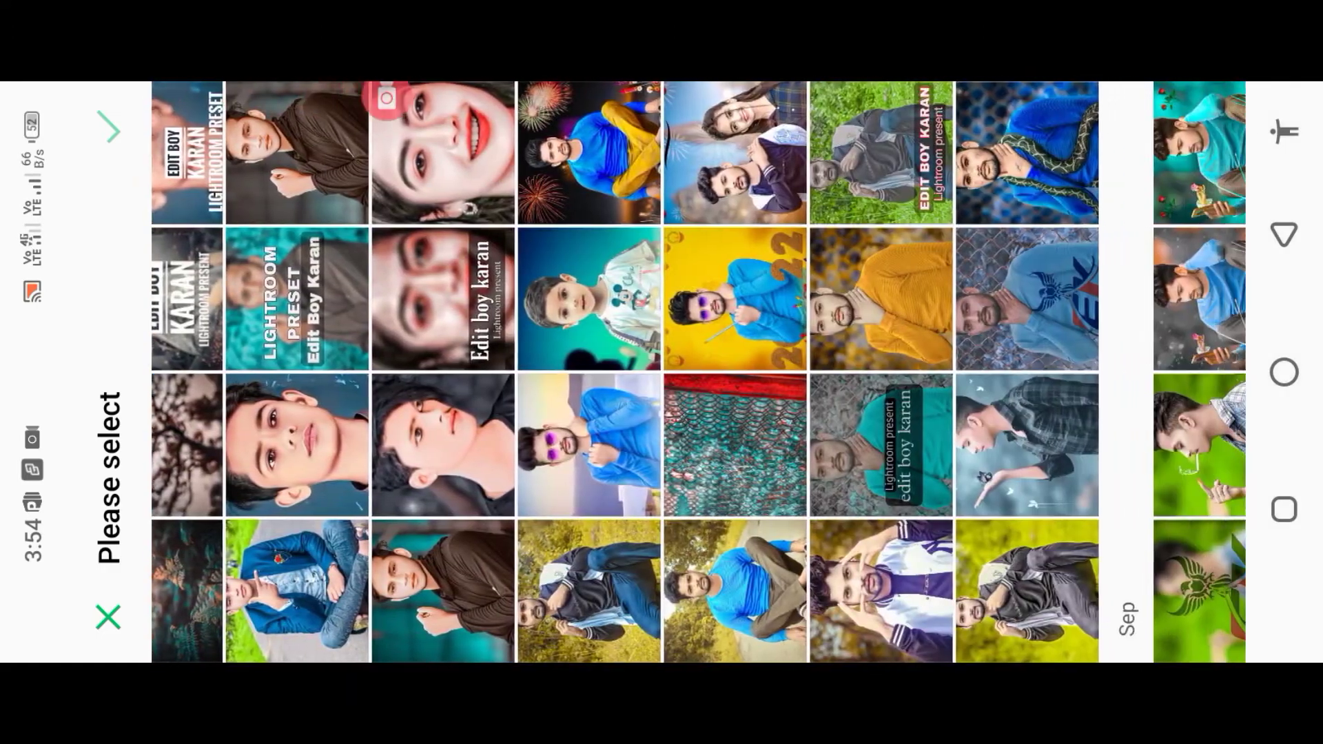
pyautogui.scroll(-5, 689, 372)
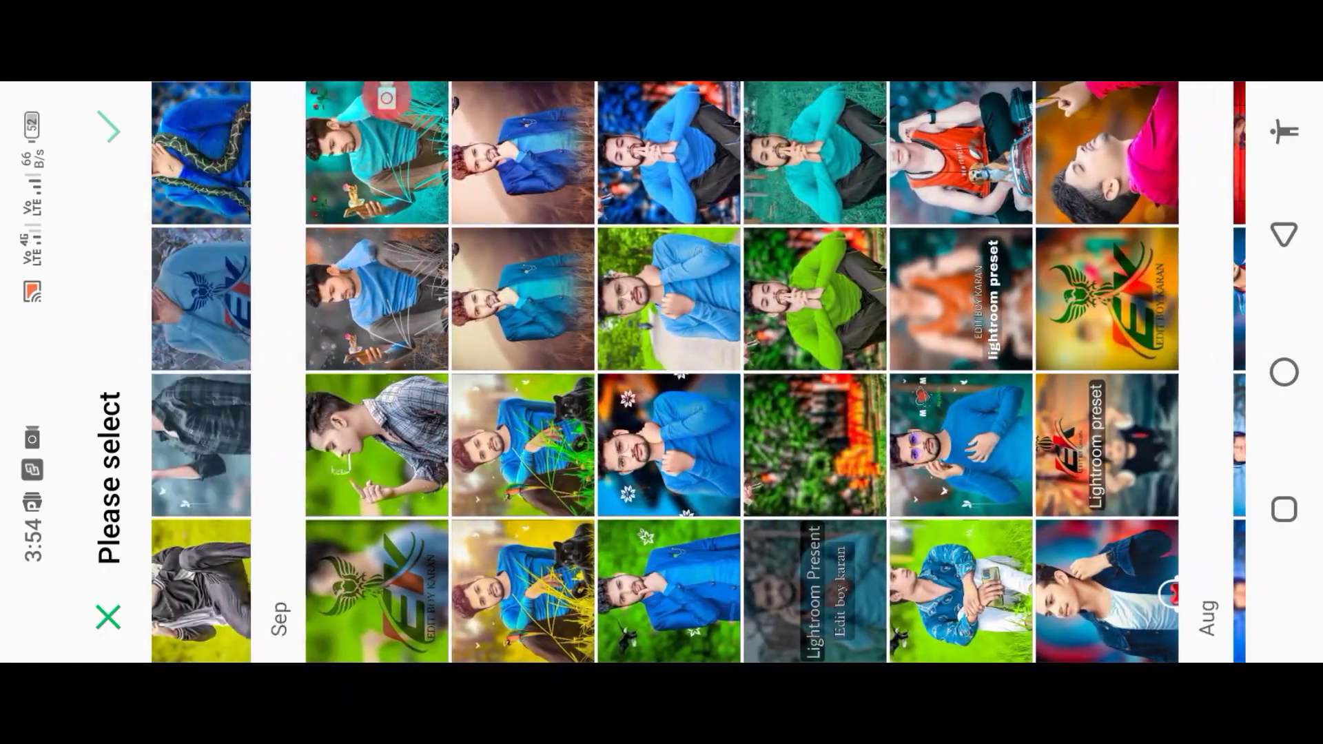
pyautogui.scroll(-5, 689, 372)
pyautogui.scroll(-5, 689, 372)
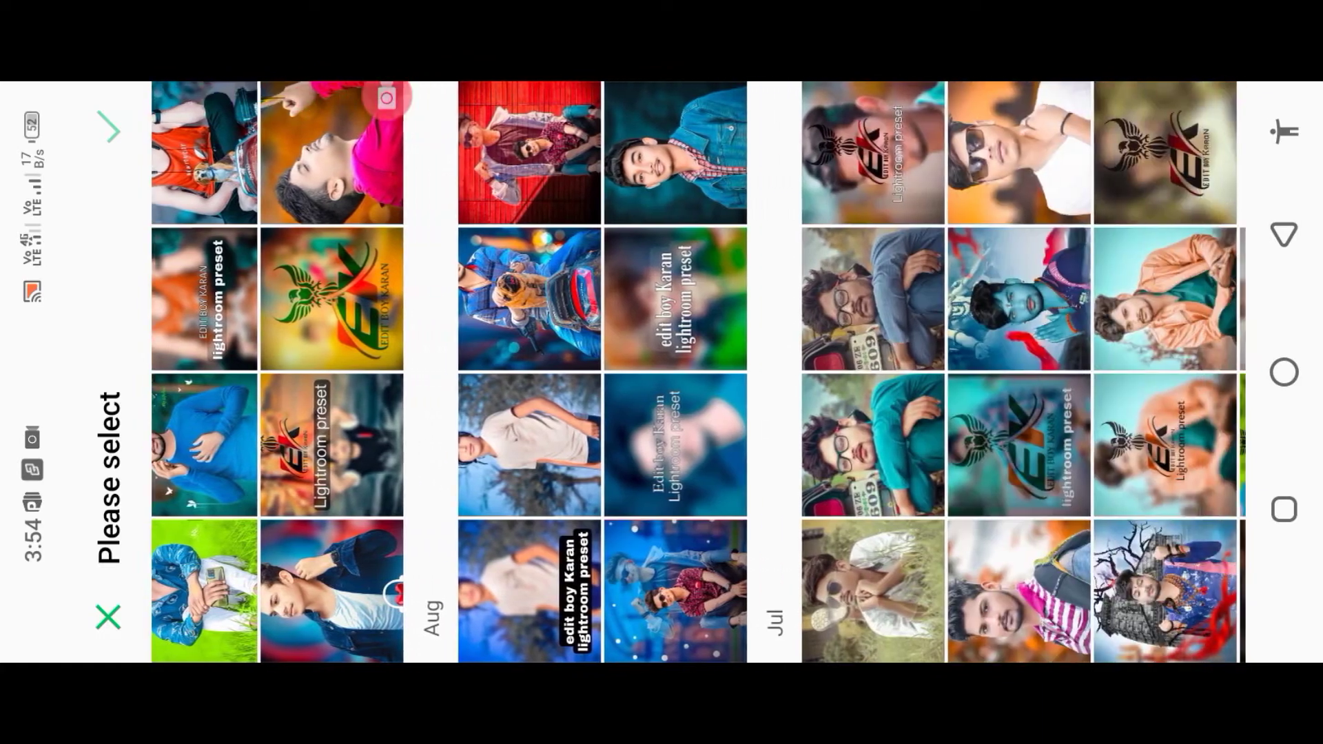
pyautogui.scroll(5, 690, 372)
pyautogui.scroll(10, 690, 372)
pyautogui.scroll(5, 690, 372)
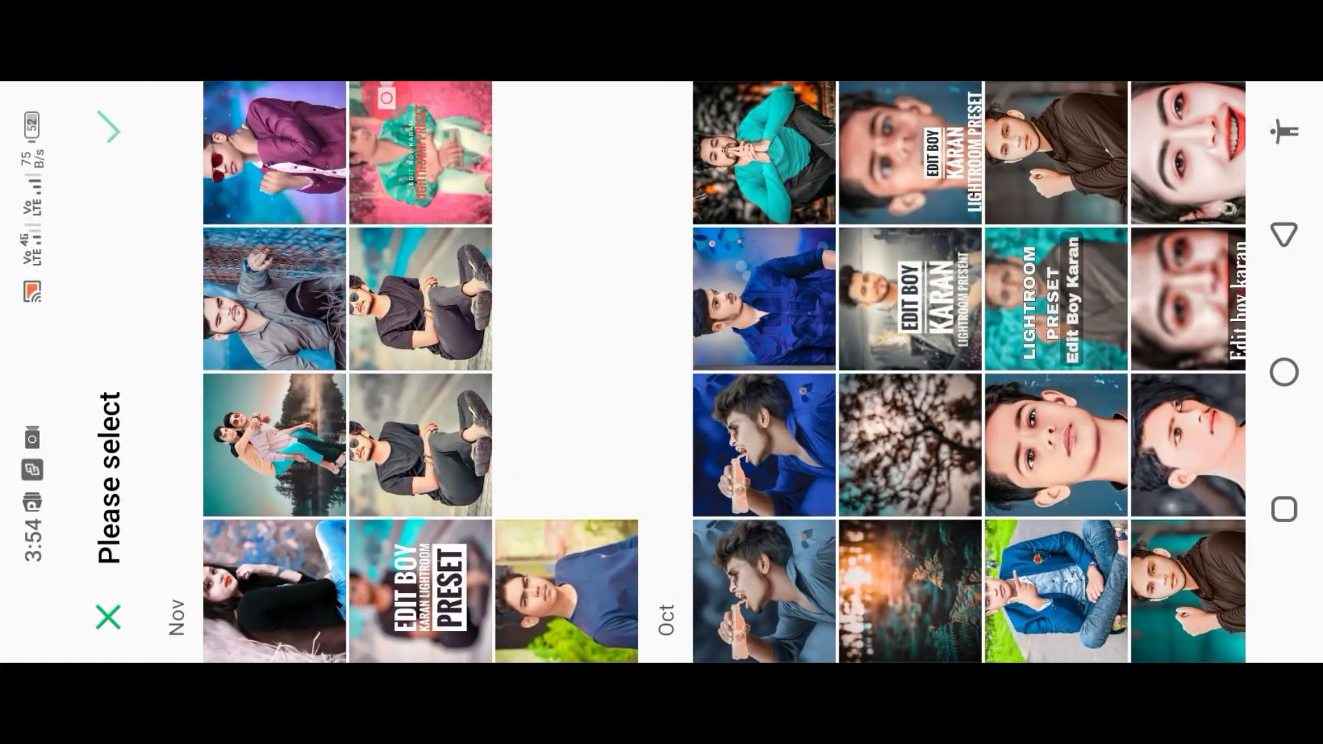
pyautogui.click(1056, 590)
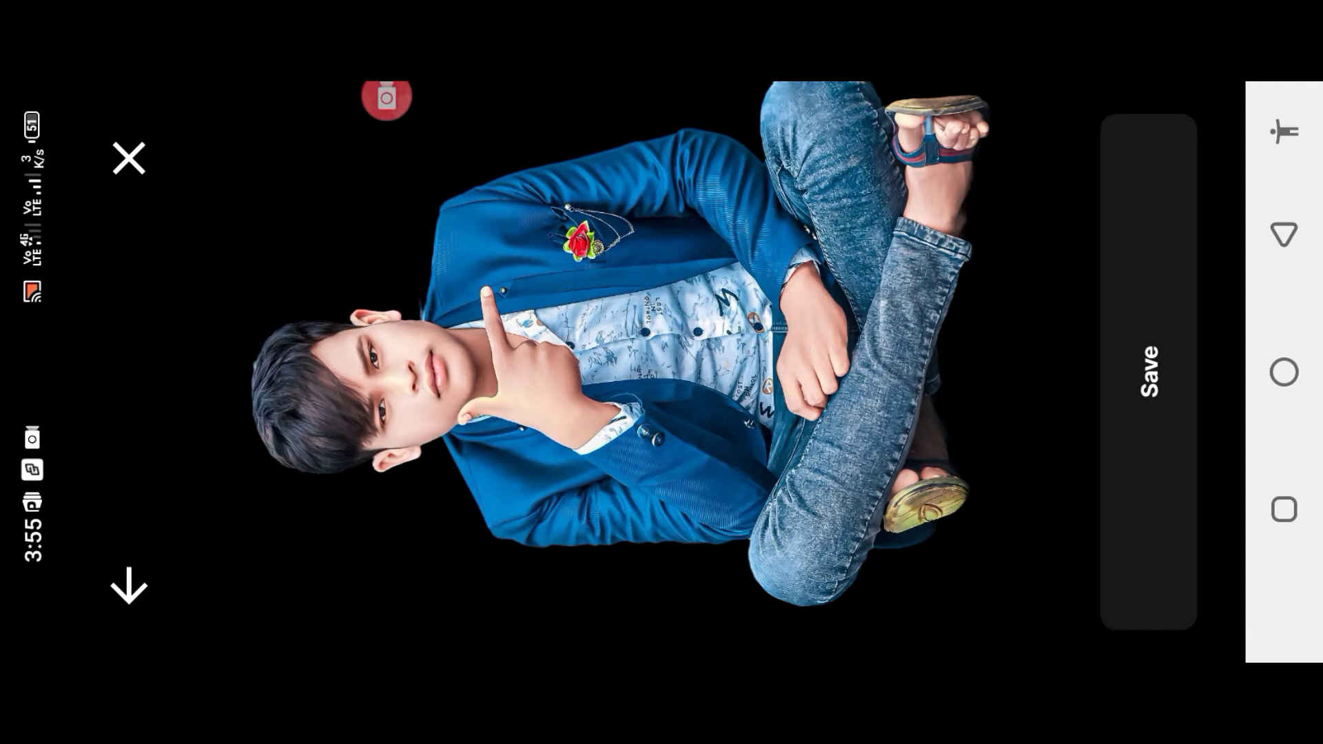
# - Save the background-free cut-out to the photoroll and return to the home screen
pyautogui.click(386, 99)
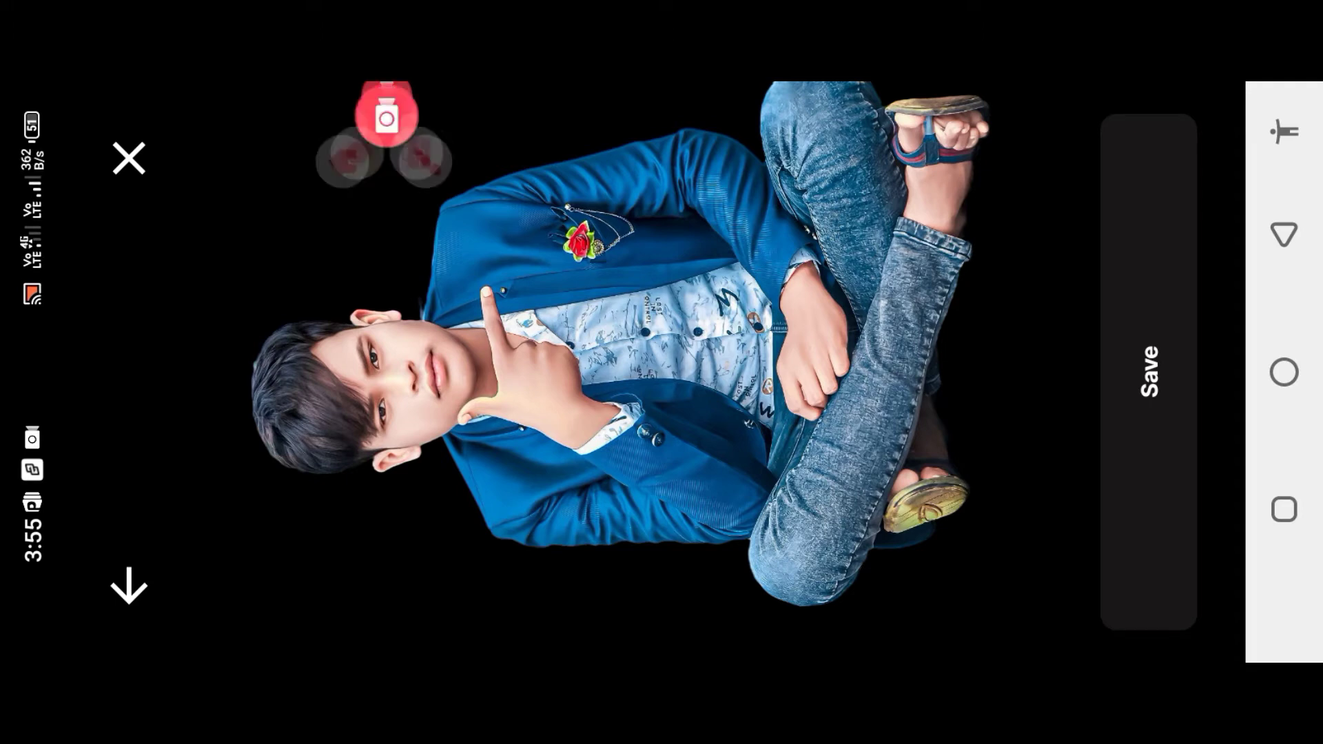
pyautogui.click(425, 228)
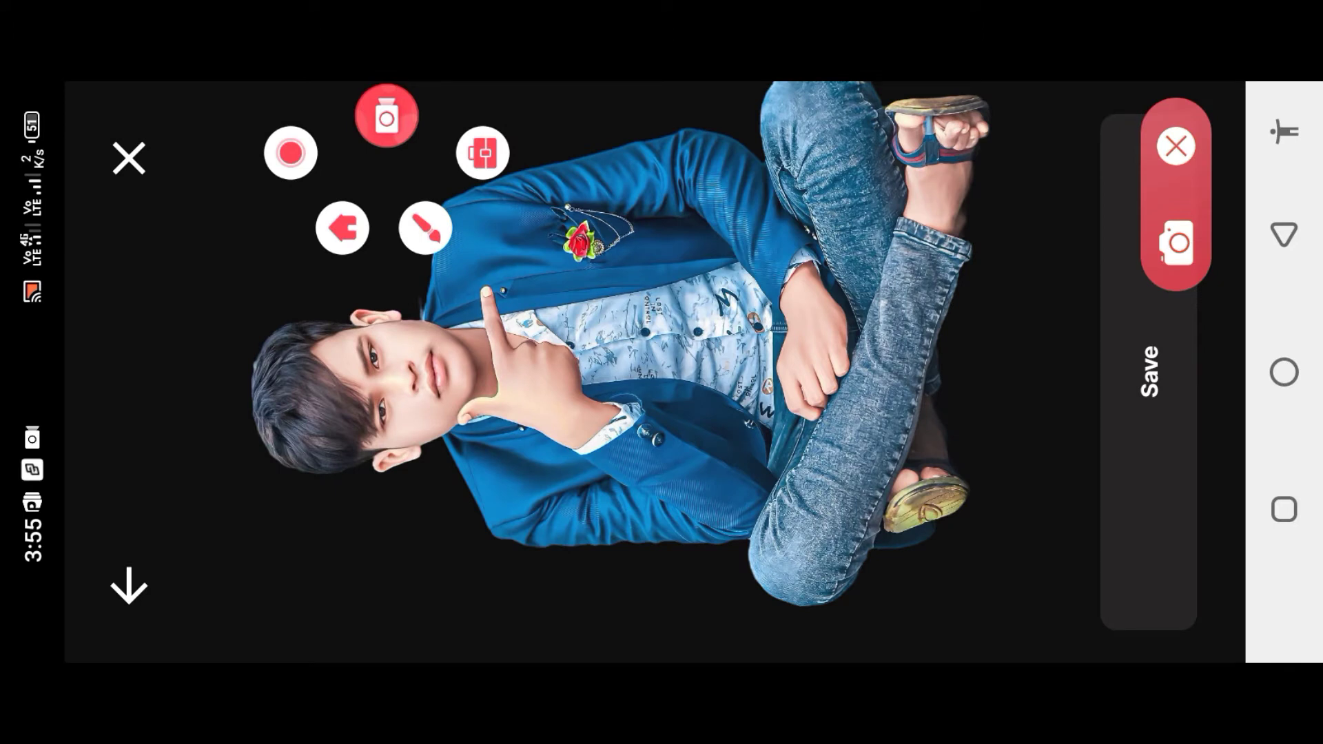
pyautogui.moveTo(1065, 310)
pyautogui.mouseDown()
pyautogui.moveTo(1169, 503)
pyautogui.moveTo(1075, 262)
pyautogui.mouseUp()
pyautogui.click(1176, 146)
pyautogui.click(1149, 372)
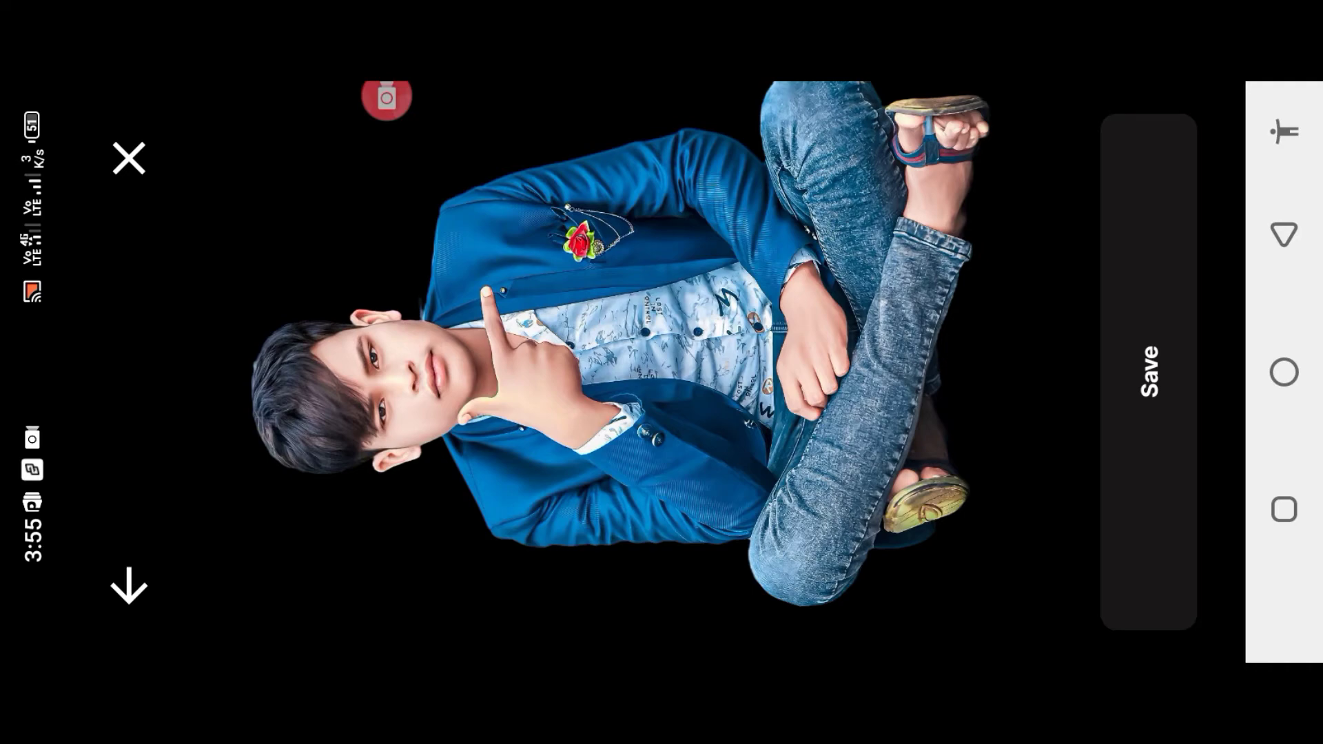
pyautogui.click(1284, 372)
# - View the saved cut-out full screen from Gallery's ClipDrop album, then return to the app drawer
pyautogui.click(321, 301)
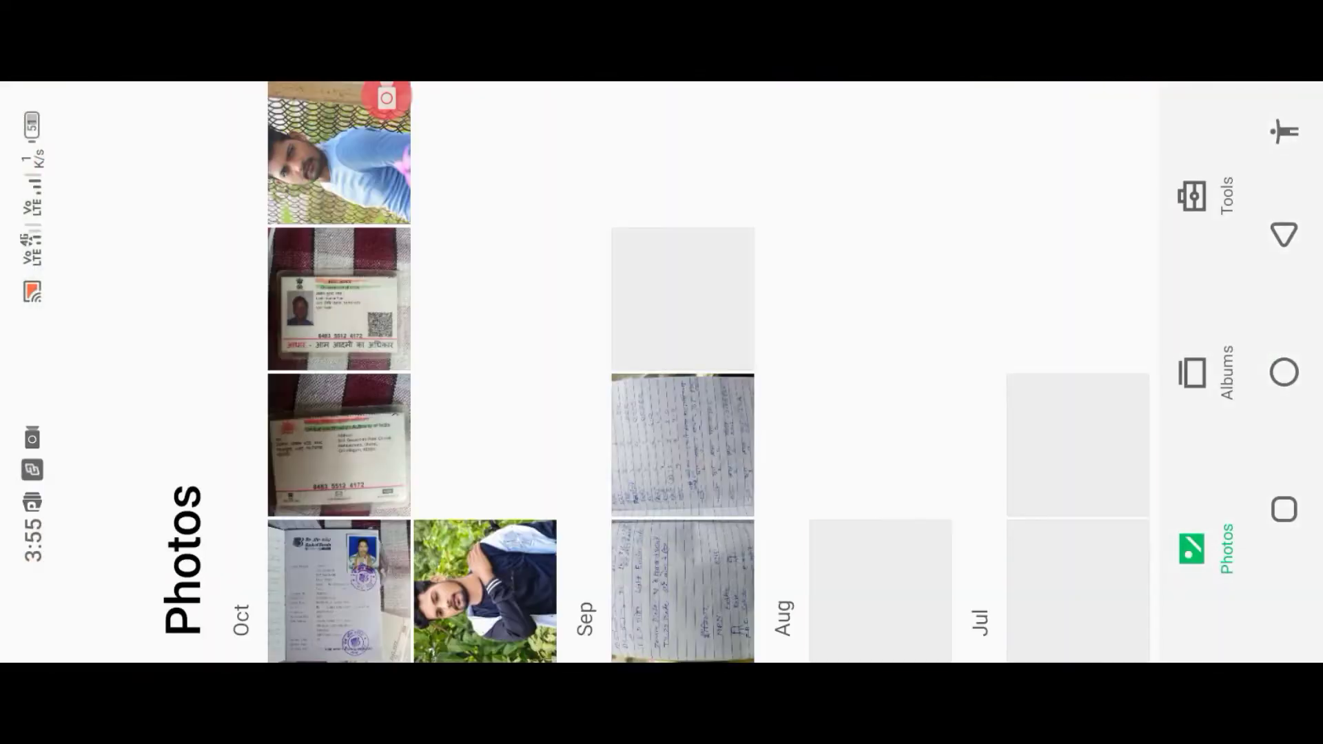
pyautogui.click(1192, 372)
pyautogui.scroll(-5, 603, 372)
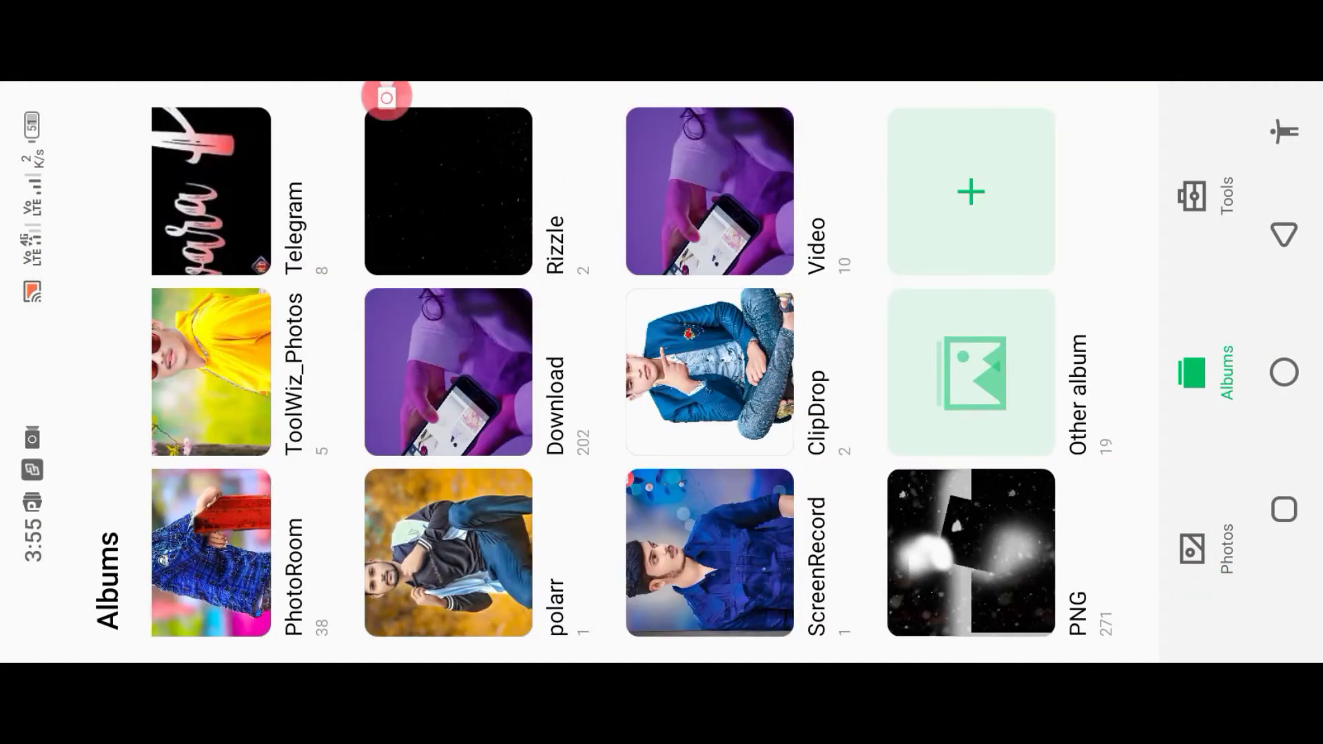
pyautogui.click(710, 372)
pyautogui.click(276, 584)
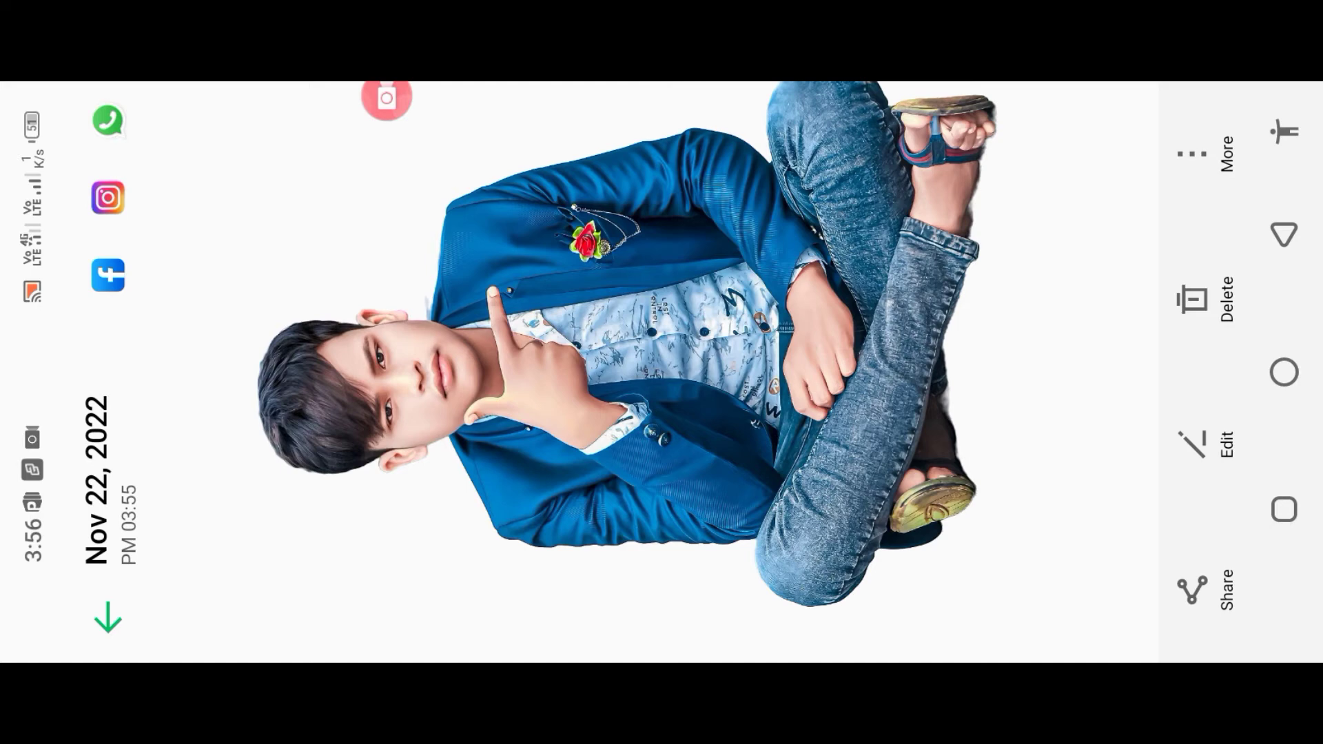
pyautogui.click(1284, 372)
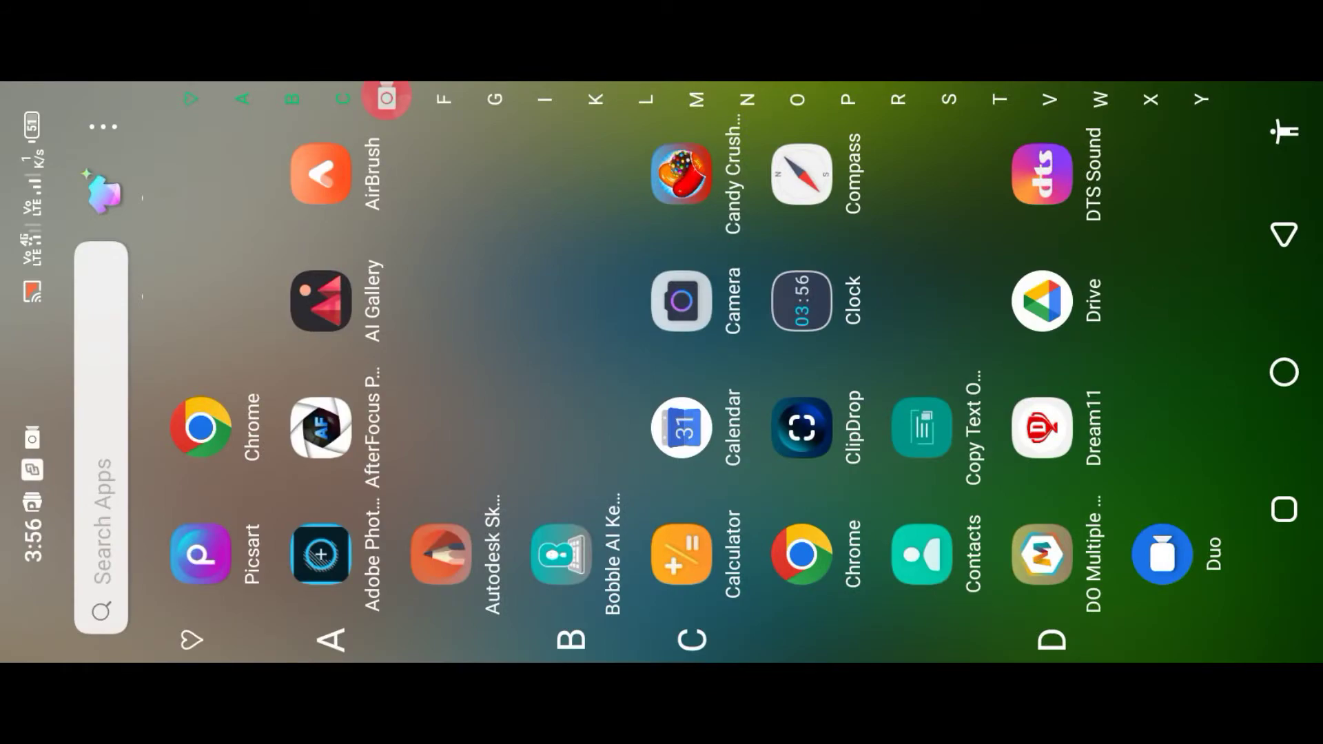
pyautogui.click(999, 99)
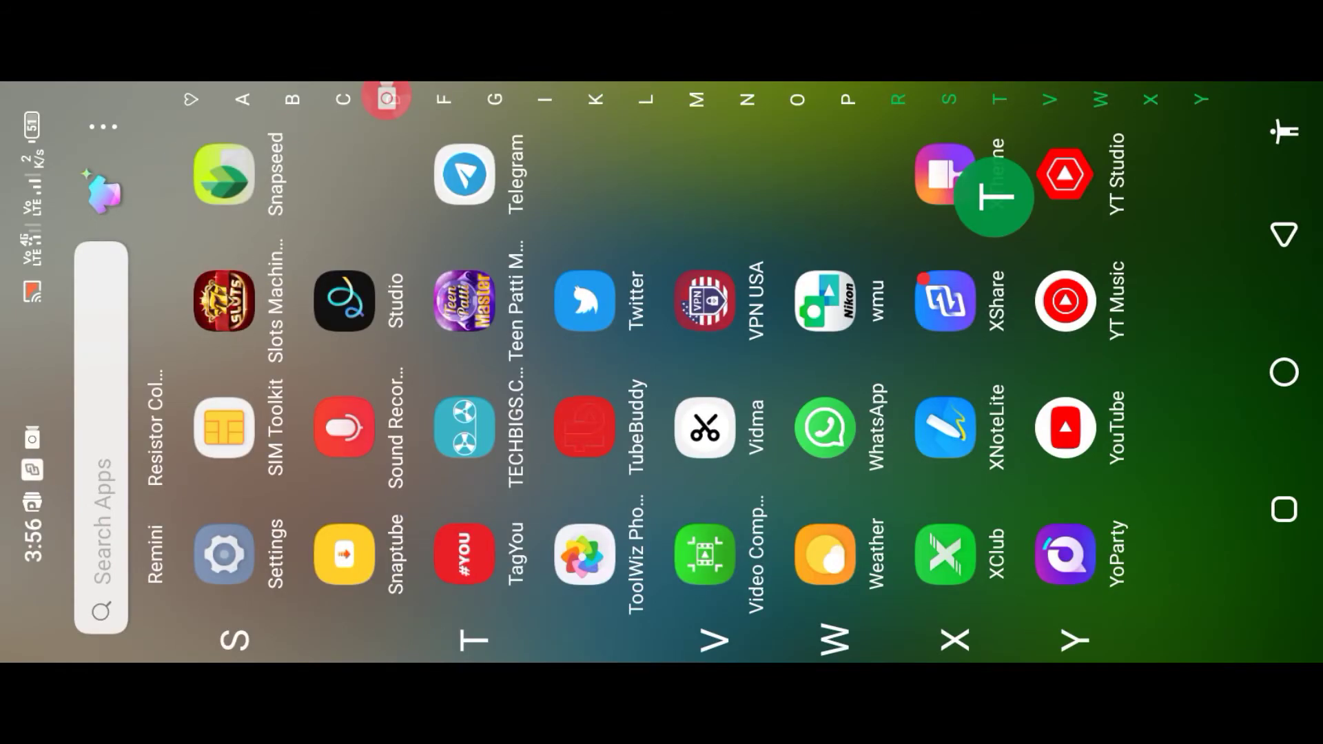
# - Launch Telegram and open its chat search showing recent channels
pyautogui.click(464, 174)
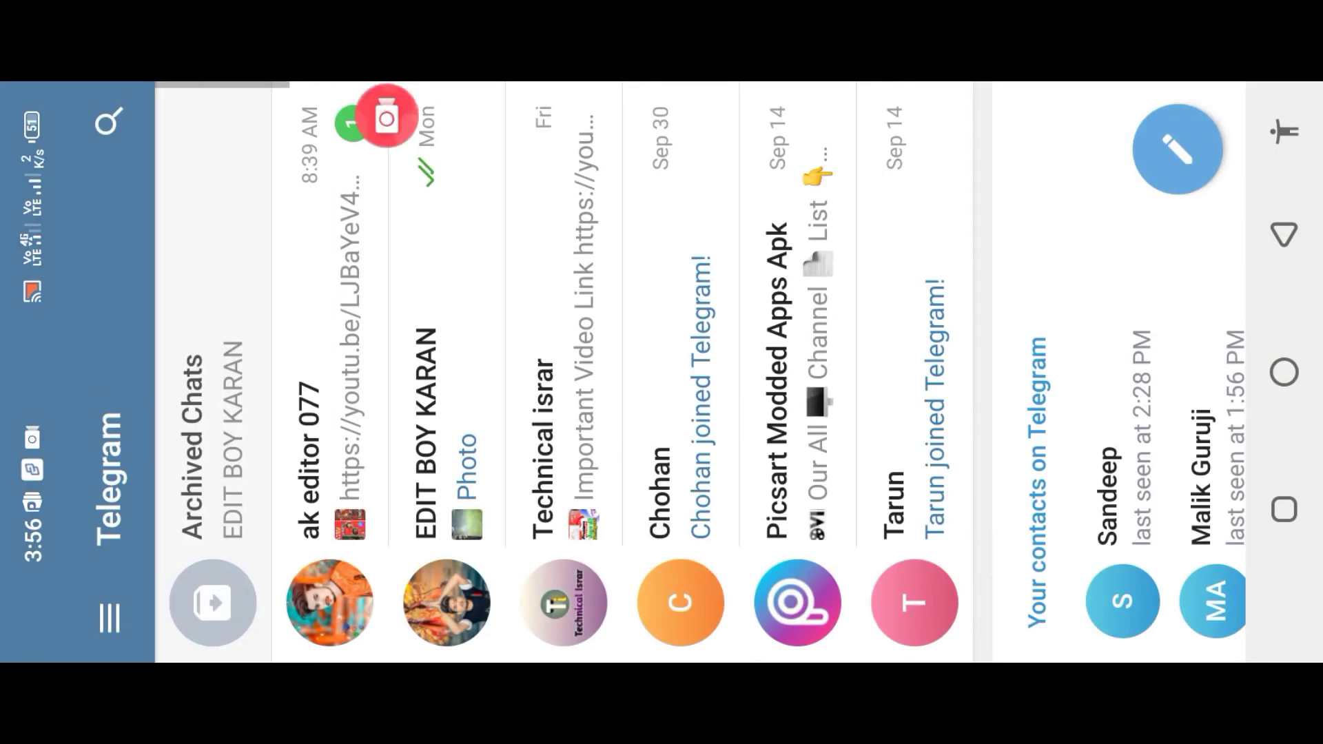
pyautogui.moveTo(386, 97); pyautogui.dragTo(578, 116)
pyautogui.click(578, 116)
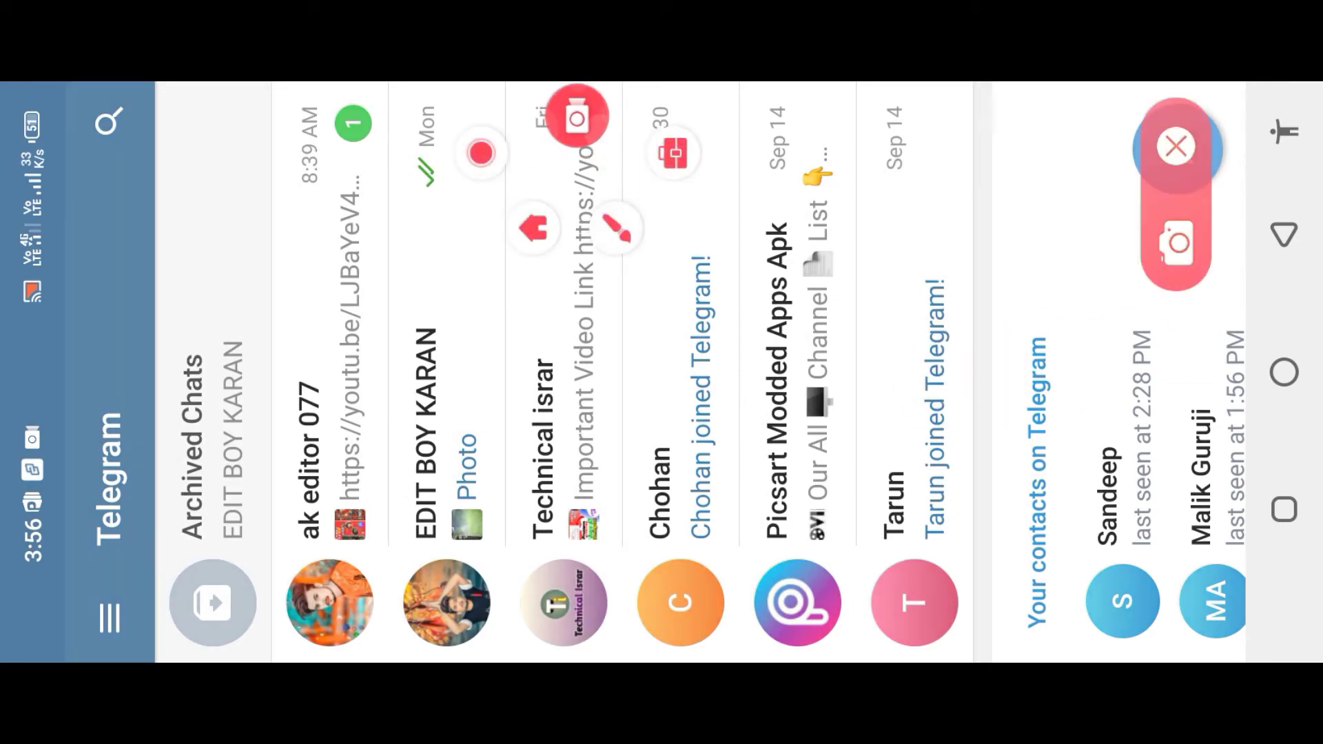
pyautogui.moveTo(82, 217); pyautogui.dragTo(141, 86)
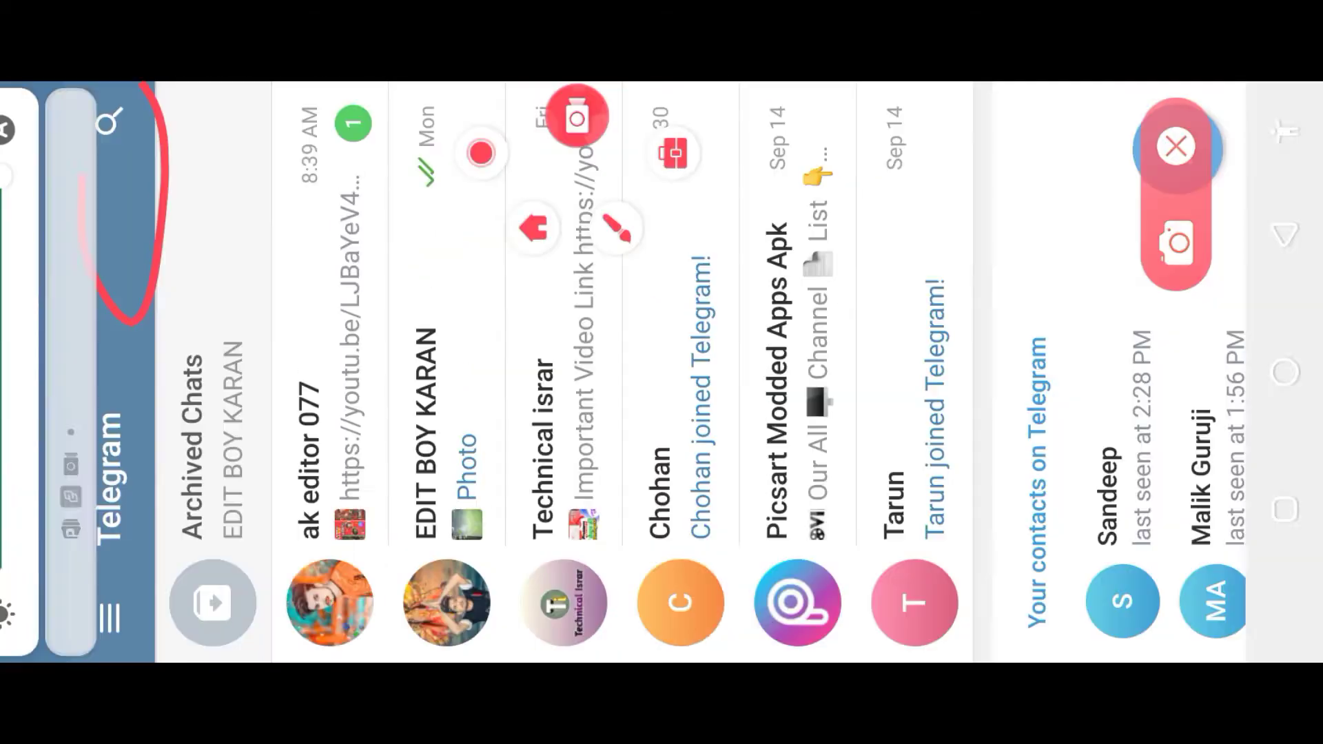
pyautogui.click(1177, 146)
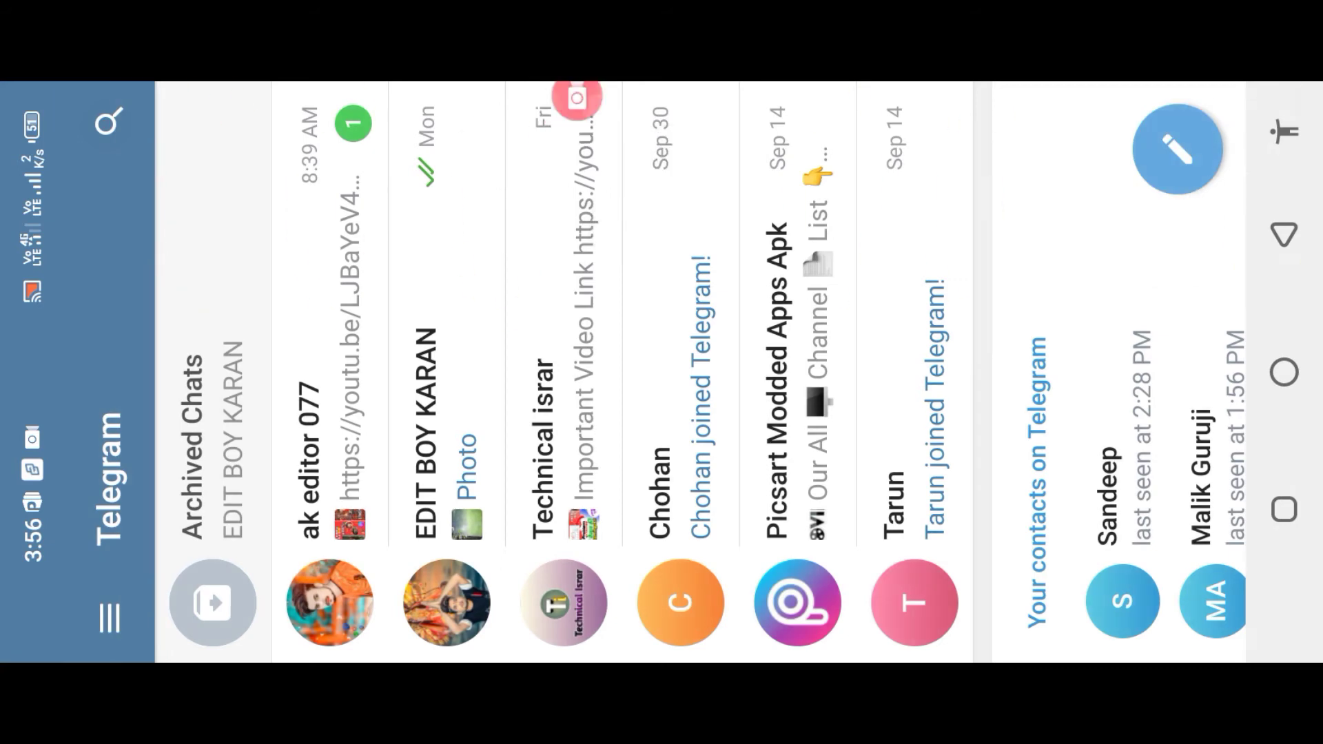
pyautogui.click(108, 122)
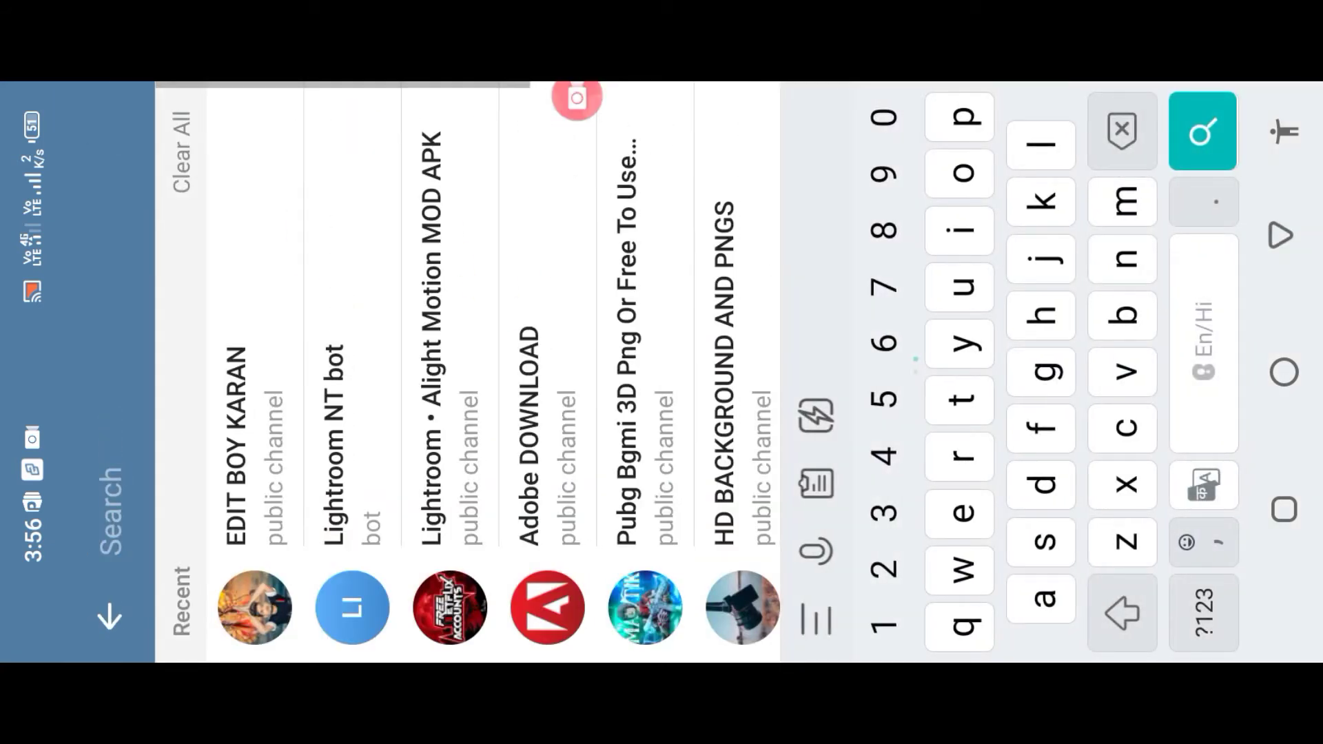
# - Search Telegram for 'edit boy karan' and open the EDIT BOY KARAN channel result
pyautogui.write('edit')
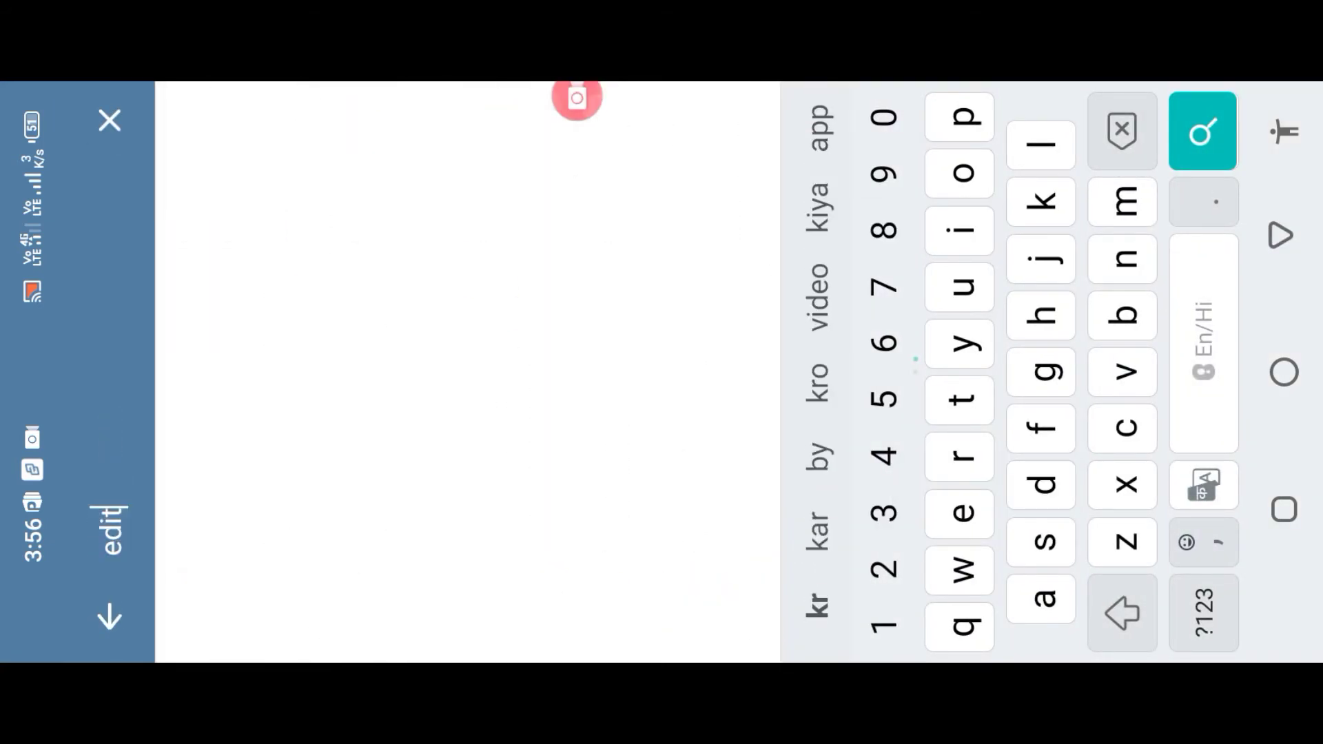
pyautogui.write(' boy')
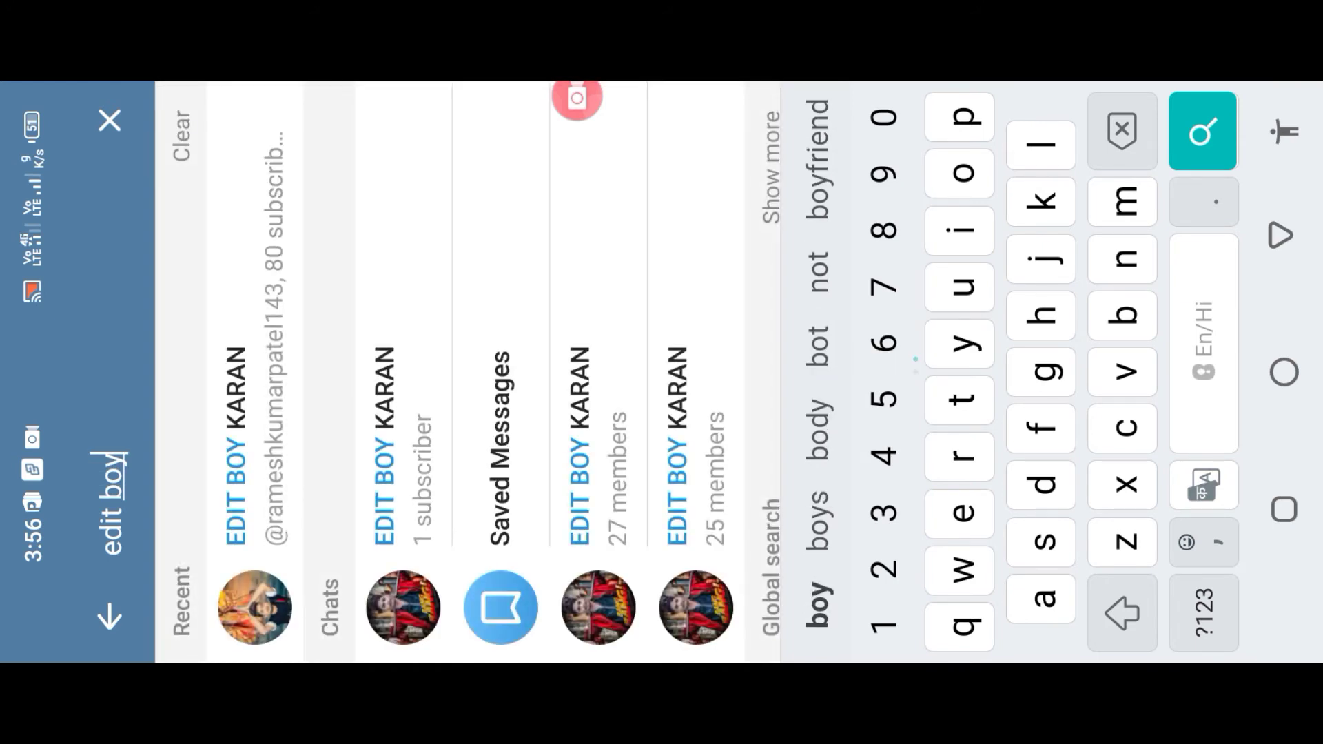
pyautogui.write(' k')
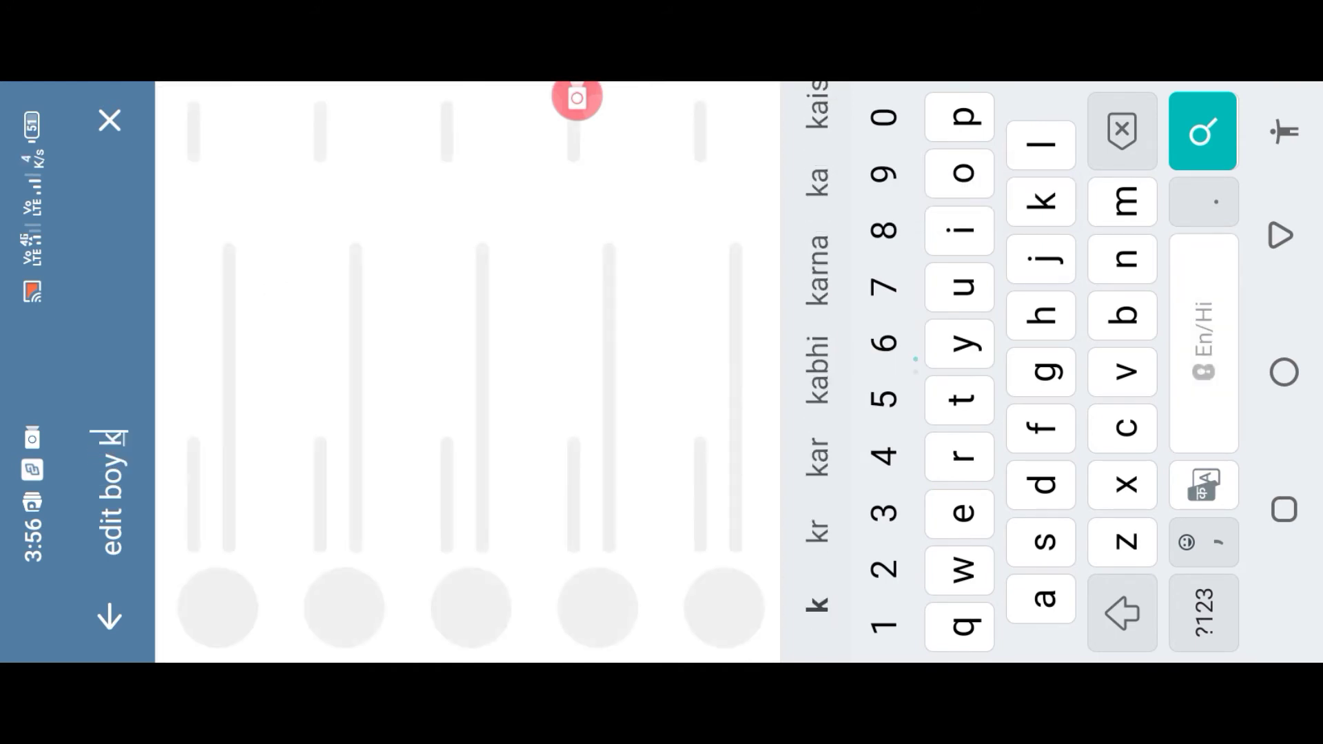
pyautogui.write('aran')
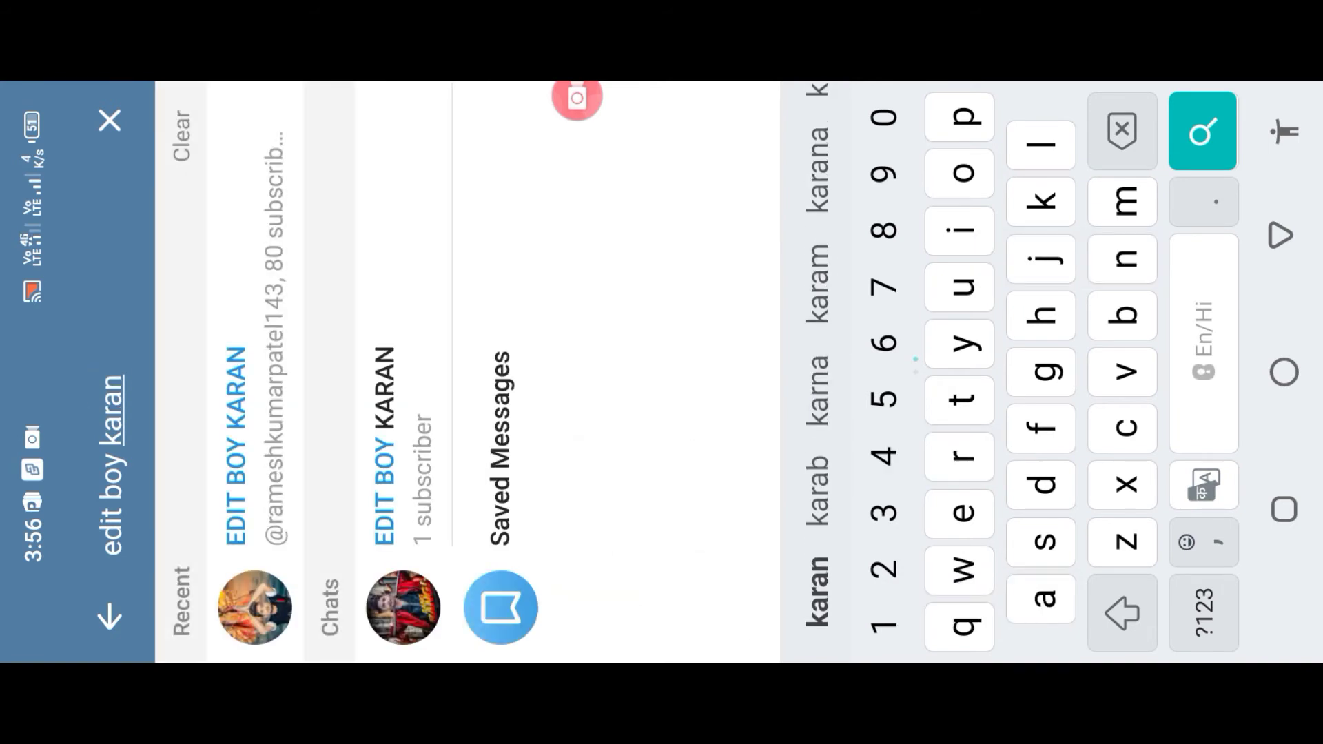
pyautogui.click(615, 228)
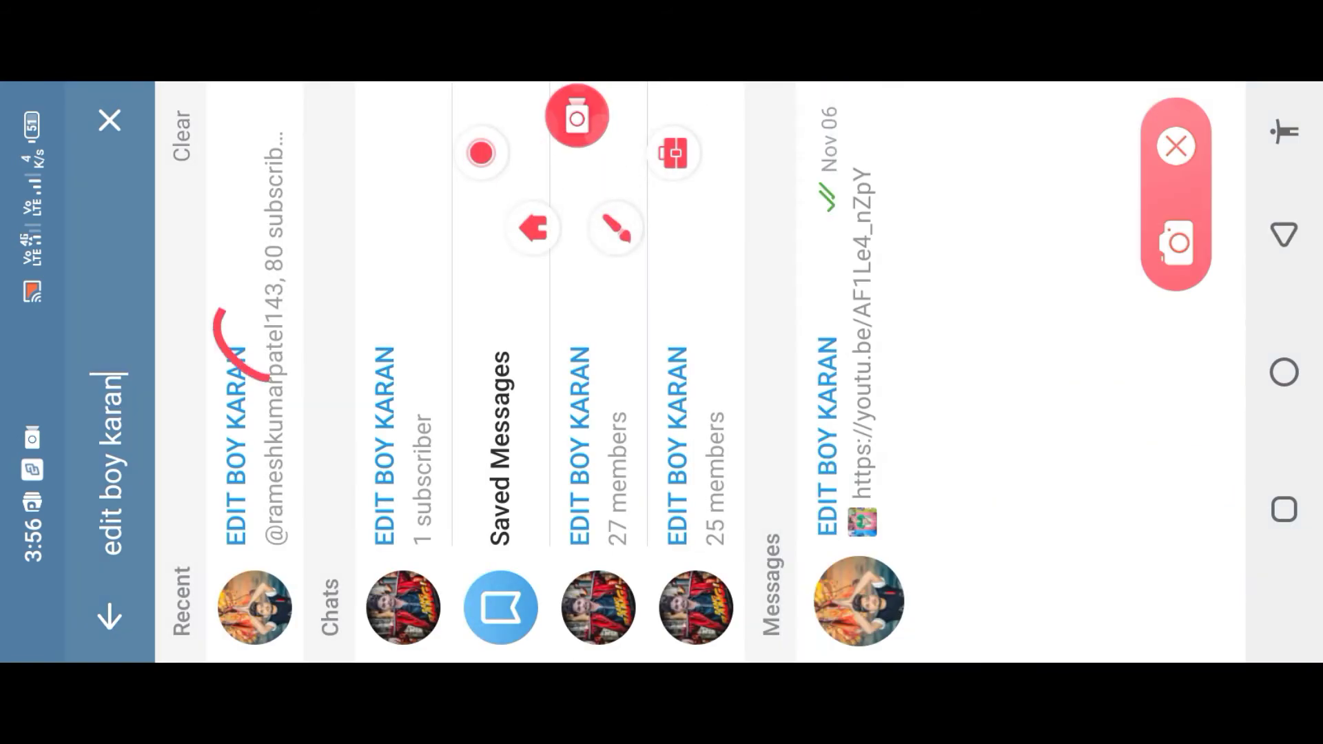
pyautogui.moveTo(220, 314); pyautogui.dragTo(398, 338)
pyautogui.click(255, 379)
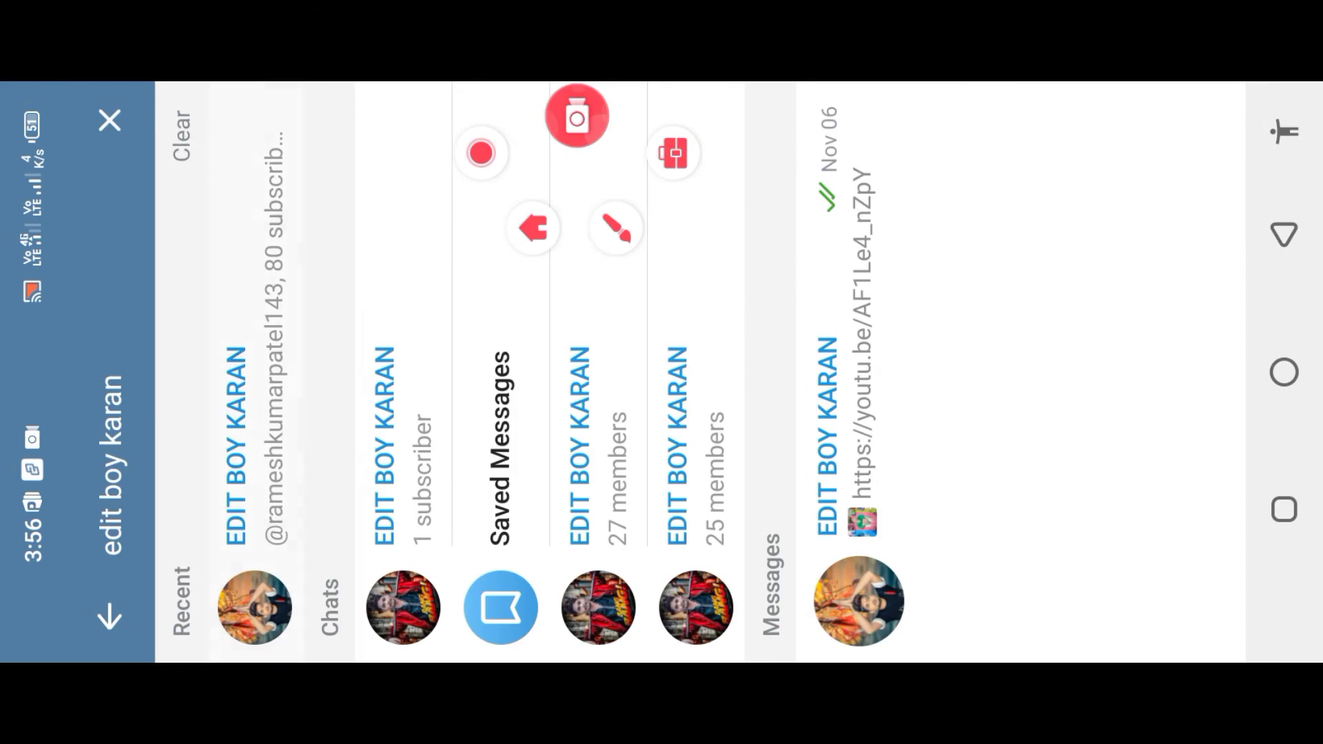
# - Scroll the EDIT BOY KARAN channel back to the November 19 ClipDrop_base.apk MediaFire post
pyautogui.click(1118, 130)
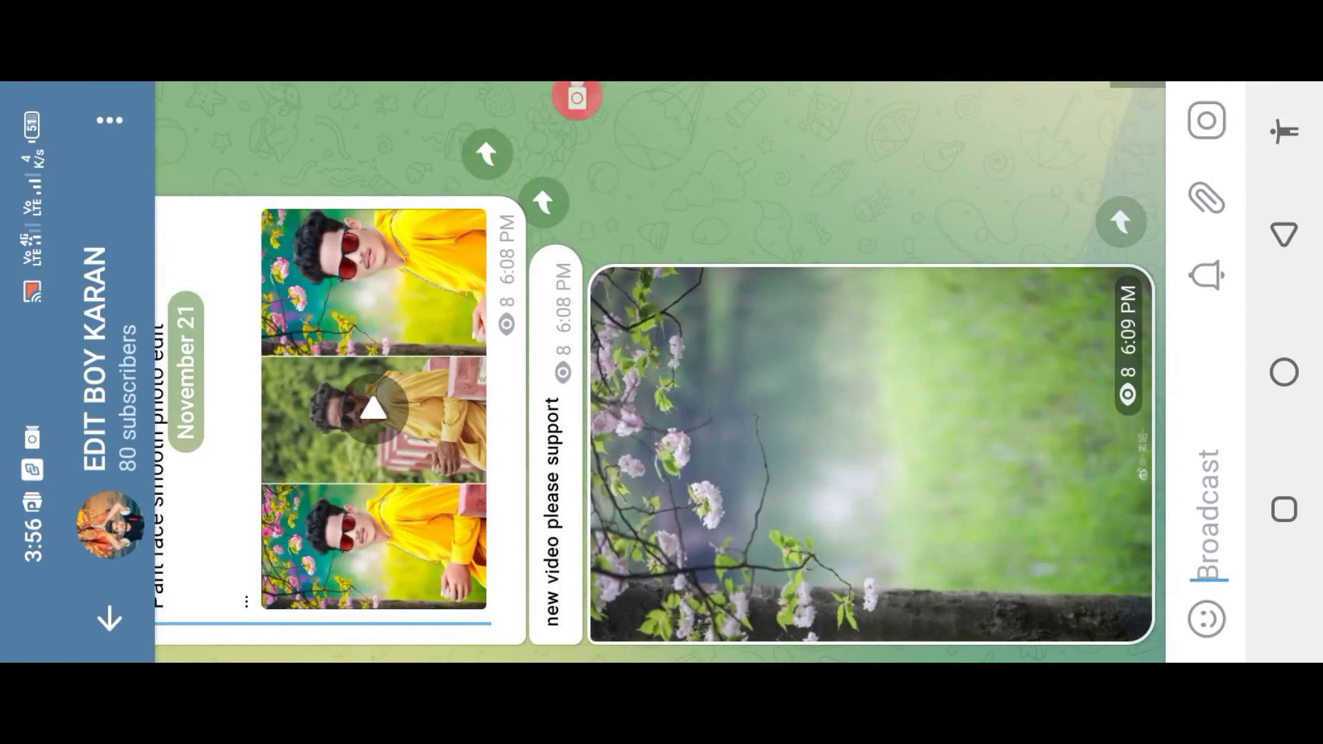
pyautogui.scroll(10, 659, 386)
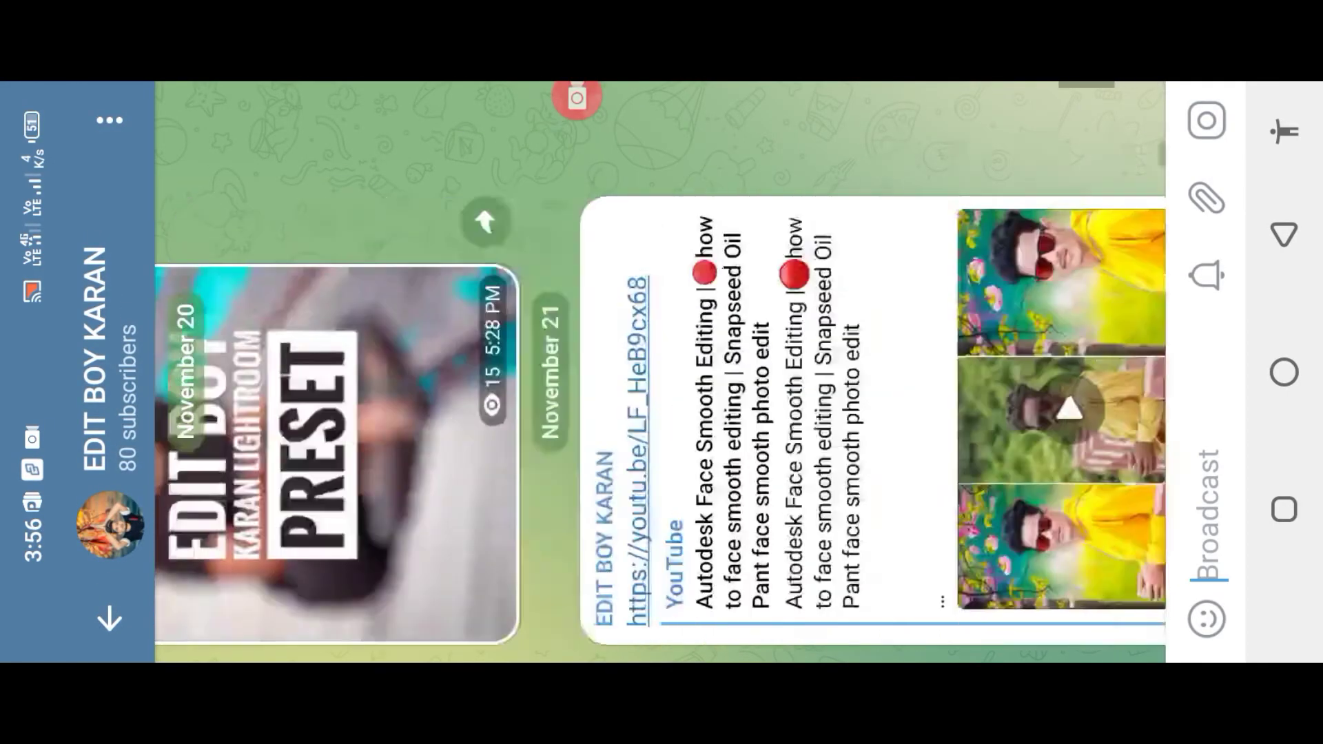
pyautogui.scroll(5, 660, 386)
pyautogui.scroll(5, 659, 386)
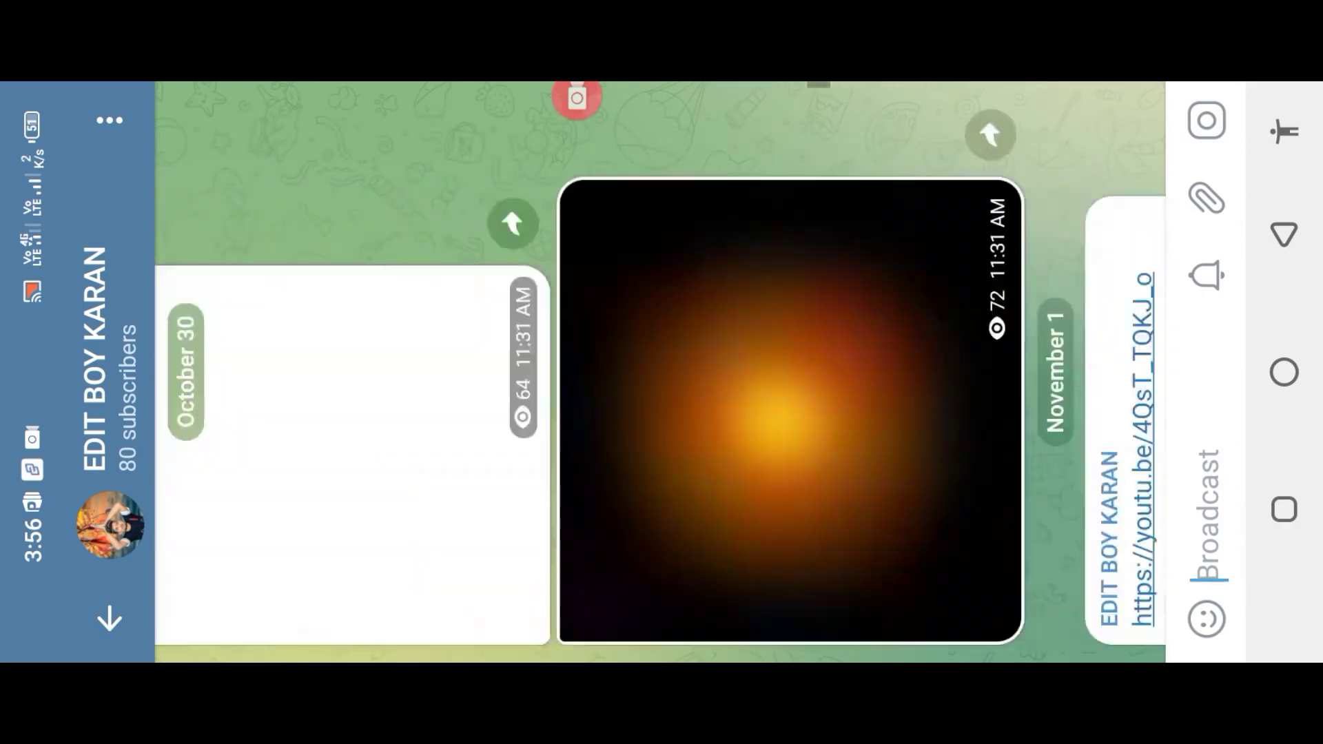
pyautogui.scroll(5, 660, 386)
pyautogui.scroll(5, 660, 386)
pyautogui.scroll(5, 660, 386)
pyautogui.scroll(5, 660, 386)
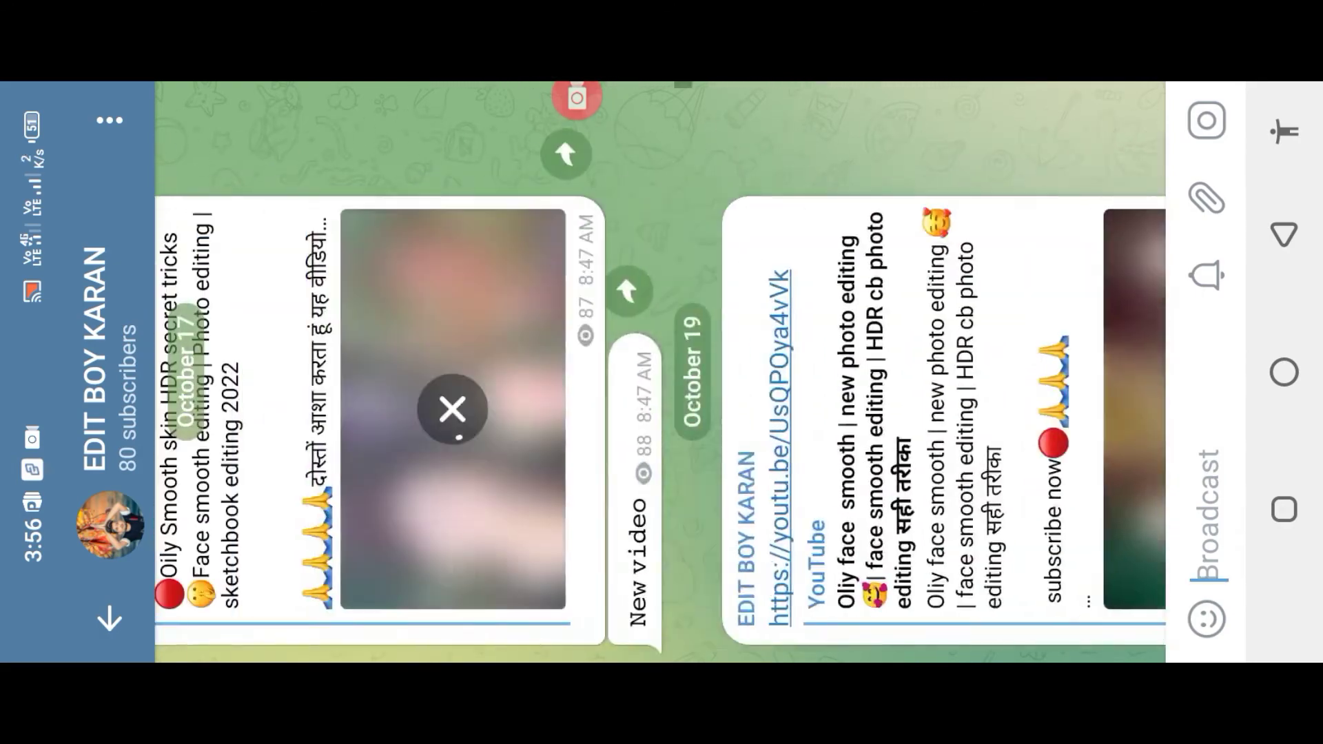
pyautogui.scroll(5, 660, 386)
pyautogui.scroll(5, 660, 386)
pyautogui.scroll(5, 660, 386)
pyautogui.scroll(5, 660, 386)
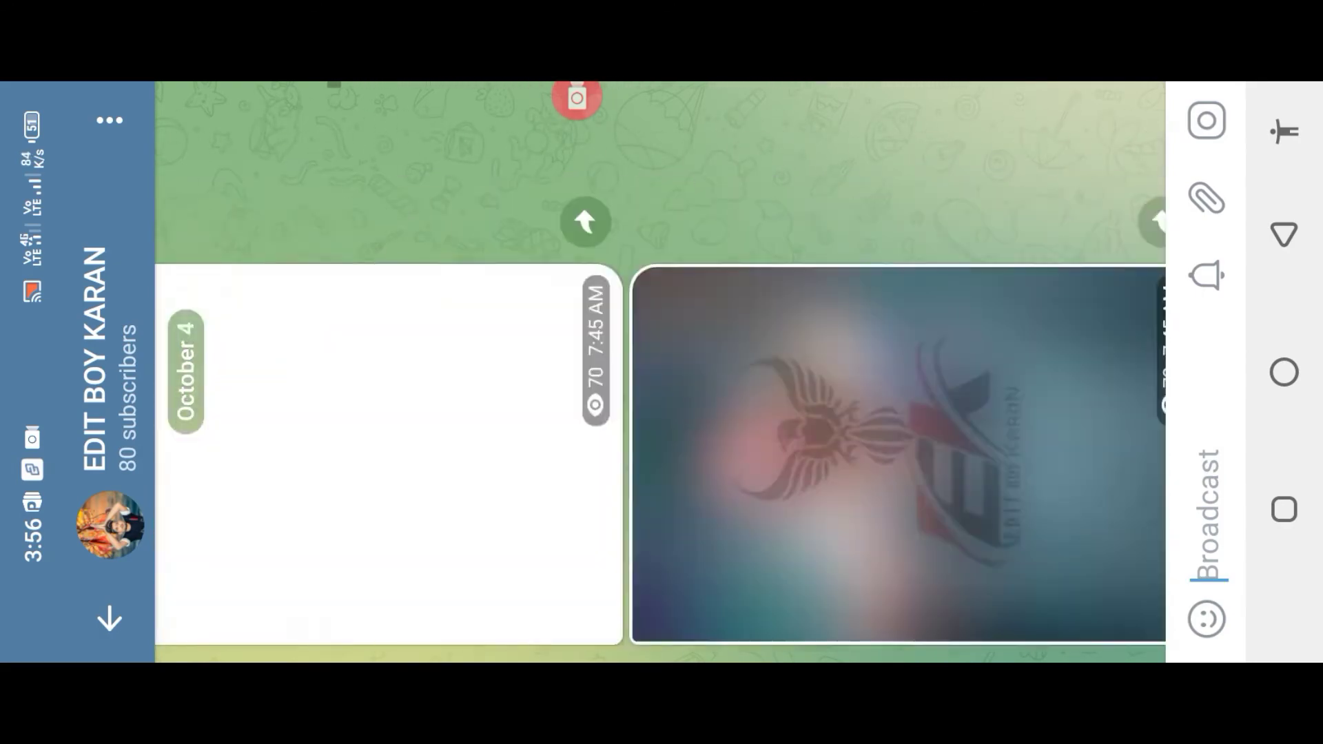
pyautogui.scroll(5, 660, 386)
pyautogui.scroll(5, 659, 386)
pyautogui.scroll(5, 659, 386)
pyautogui.scroll(3, 659, 386)
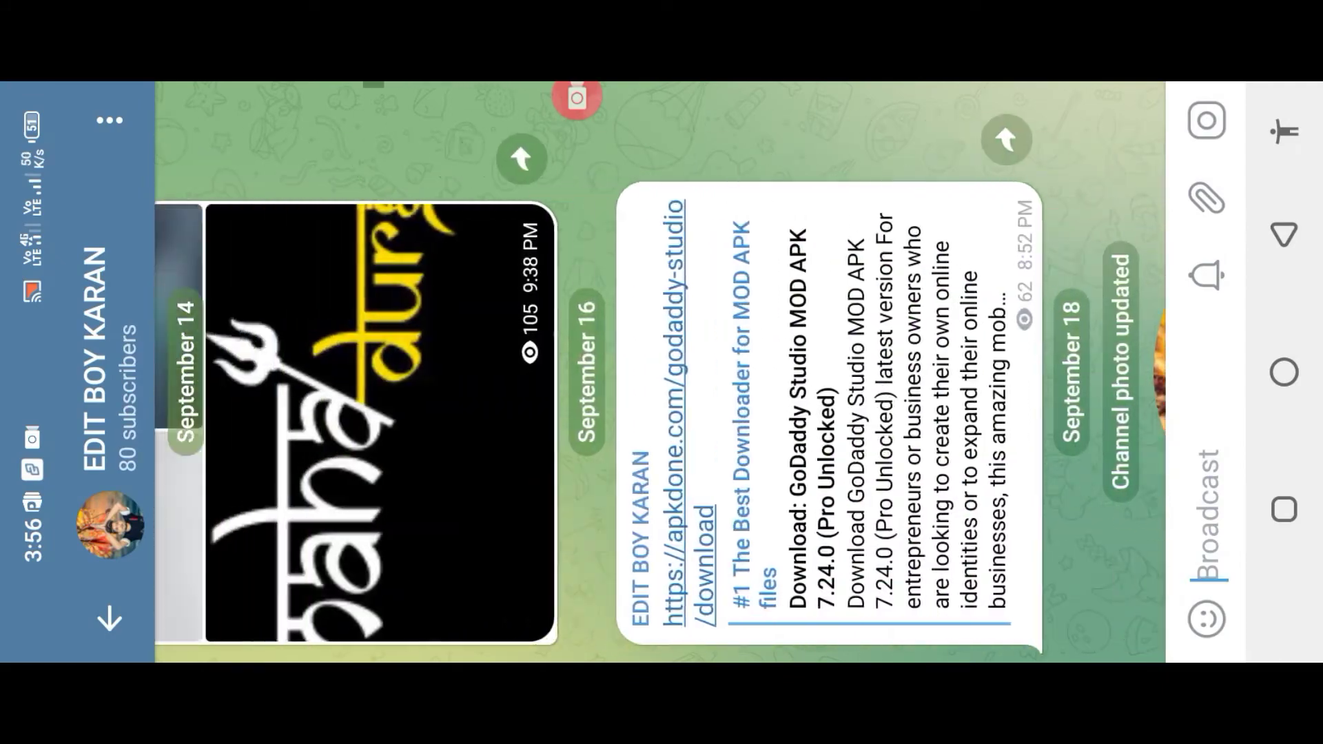
pyautogui.scroll(-10, 660, 386)
pyautogui.scroll(5, 660, 386)
pyautogui.scroll(5, 659, 386)
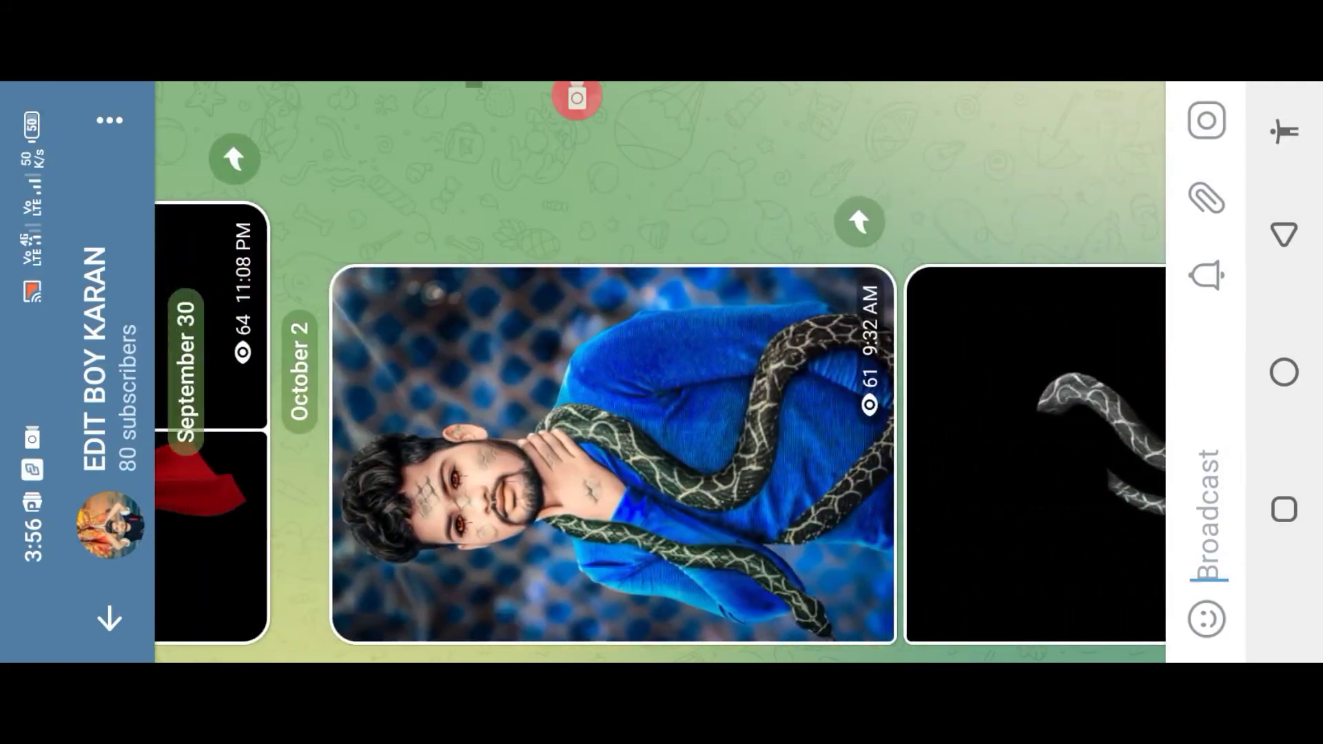
pyautogui.scroll(5, 659, 386)
pyautogui.scroll(5, 660, 386)
pyautogui.scroll(-5, 660, 386)
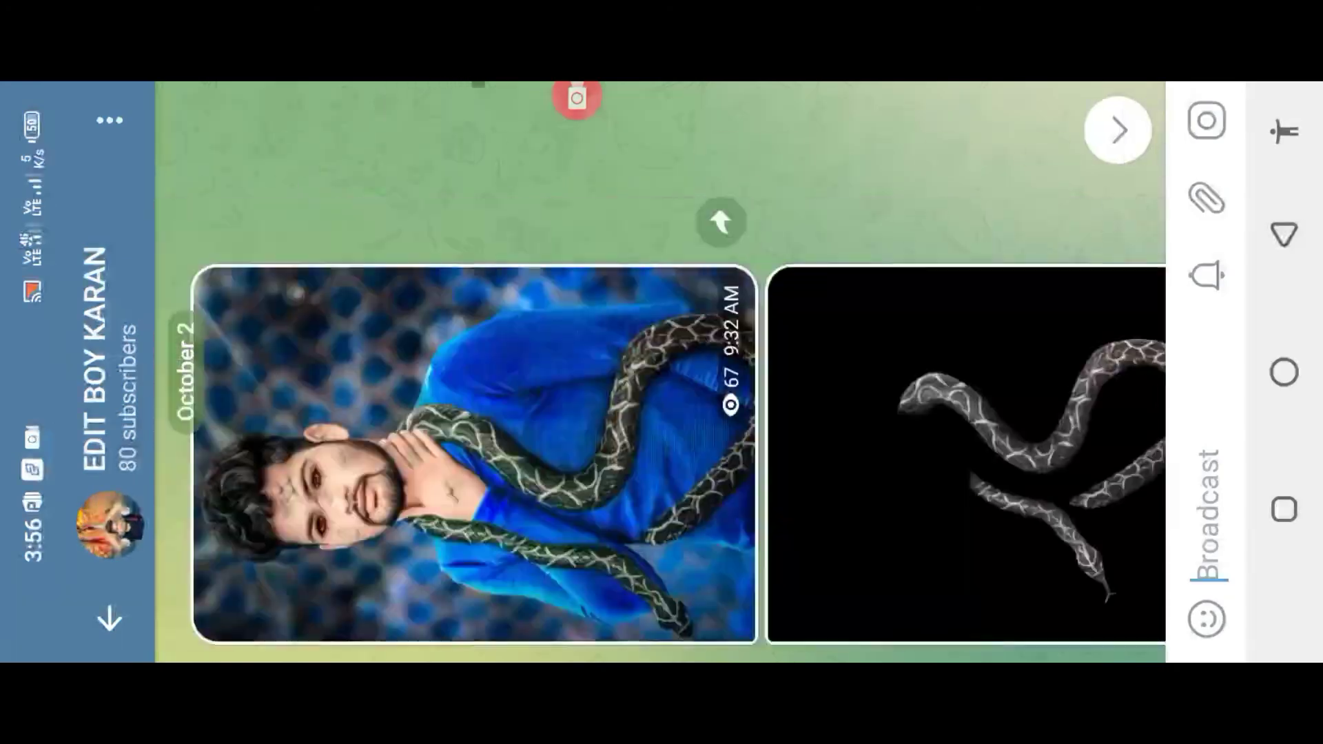
pyautogui.scroll(-5, 659, 386)
pyautogui.scroll(-5, 659, 386)
pyautogui.scroll(-5, 659, 386)
pyautogui.scroll(-5, 660, 386)
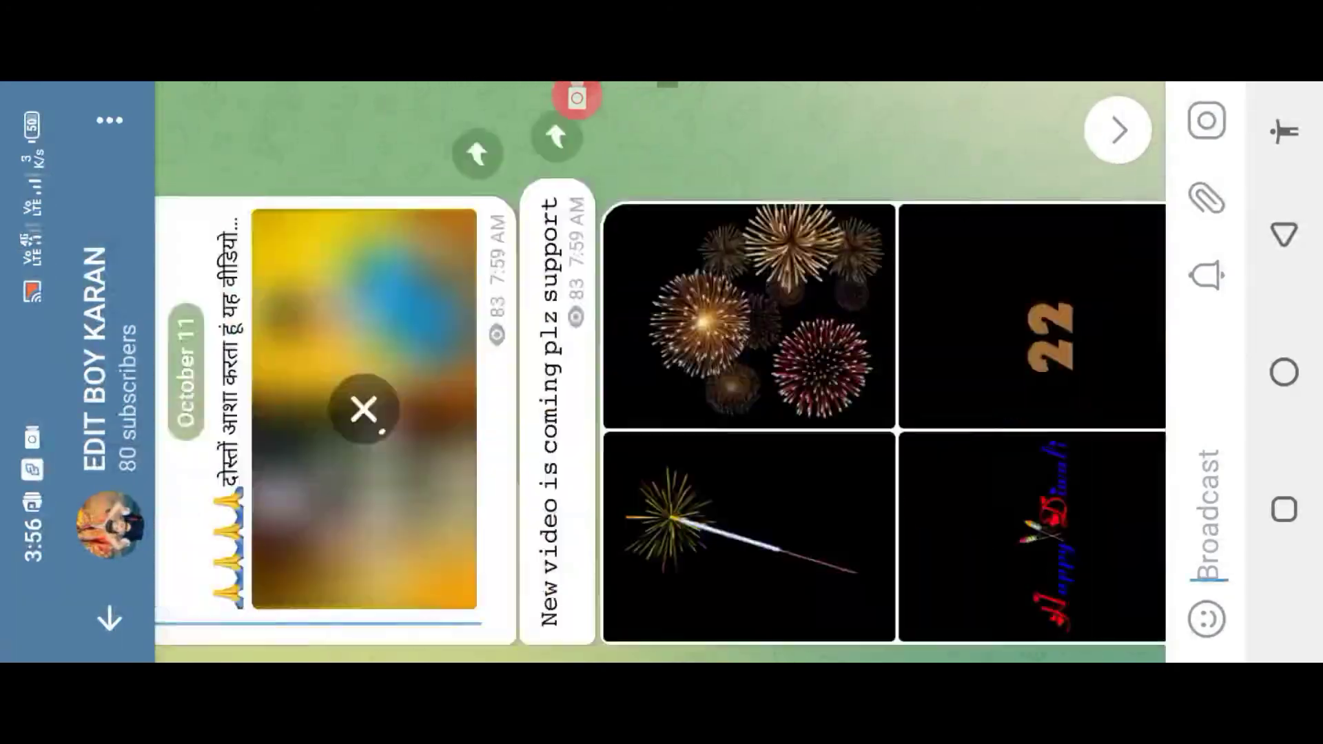
pyautogui.scroll(-5, 660, 386)
pyautogui.scroll(-5, 659, 386)
pyautogui.scroll(-5, 659, 386)
pyautogui.scroll(-5, 660, 386)
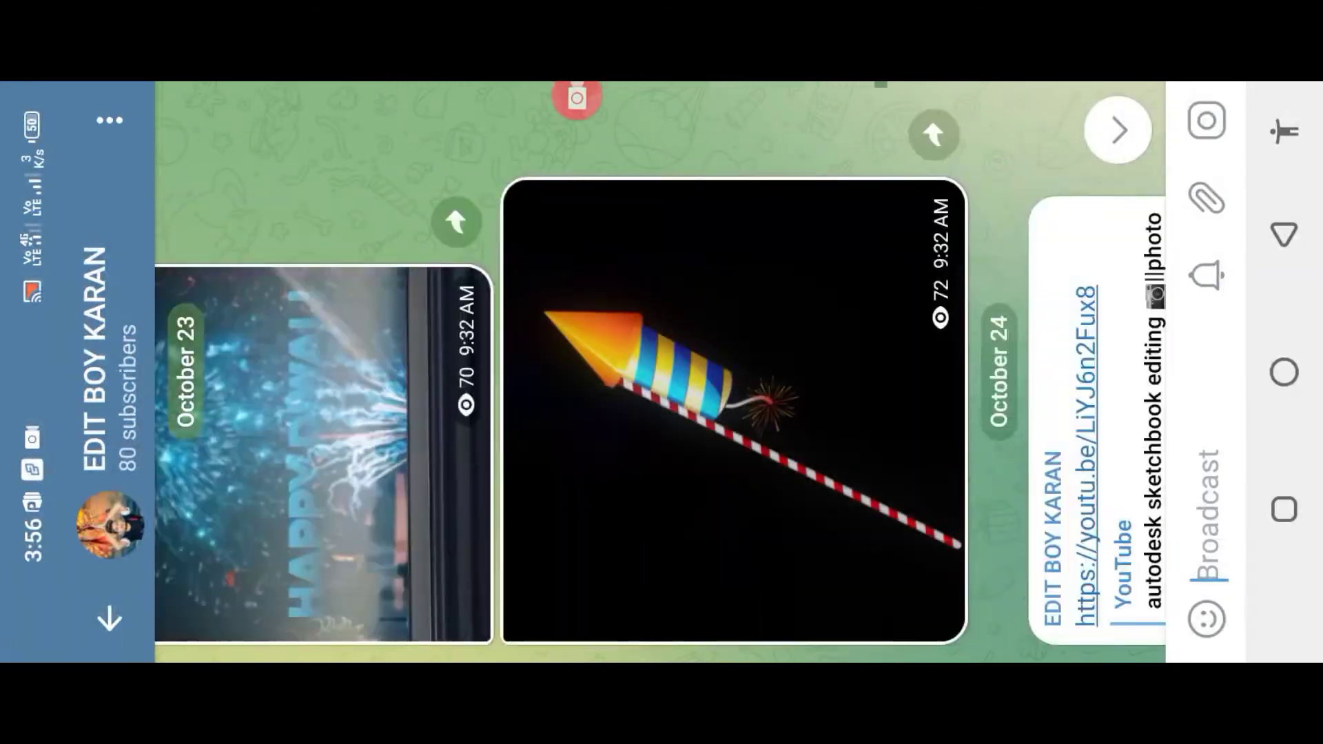
pyautogui.scroll(-5, 660, 386)
pyautogui.scroll(-5, 660, 386)
pyautogui.scroll(-5, 660, 386)
pyautogui.scroll(-5, 660, 386)
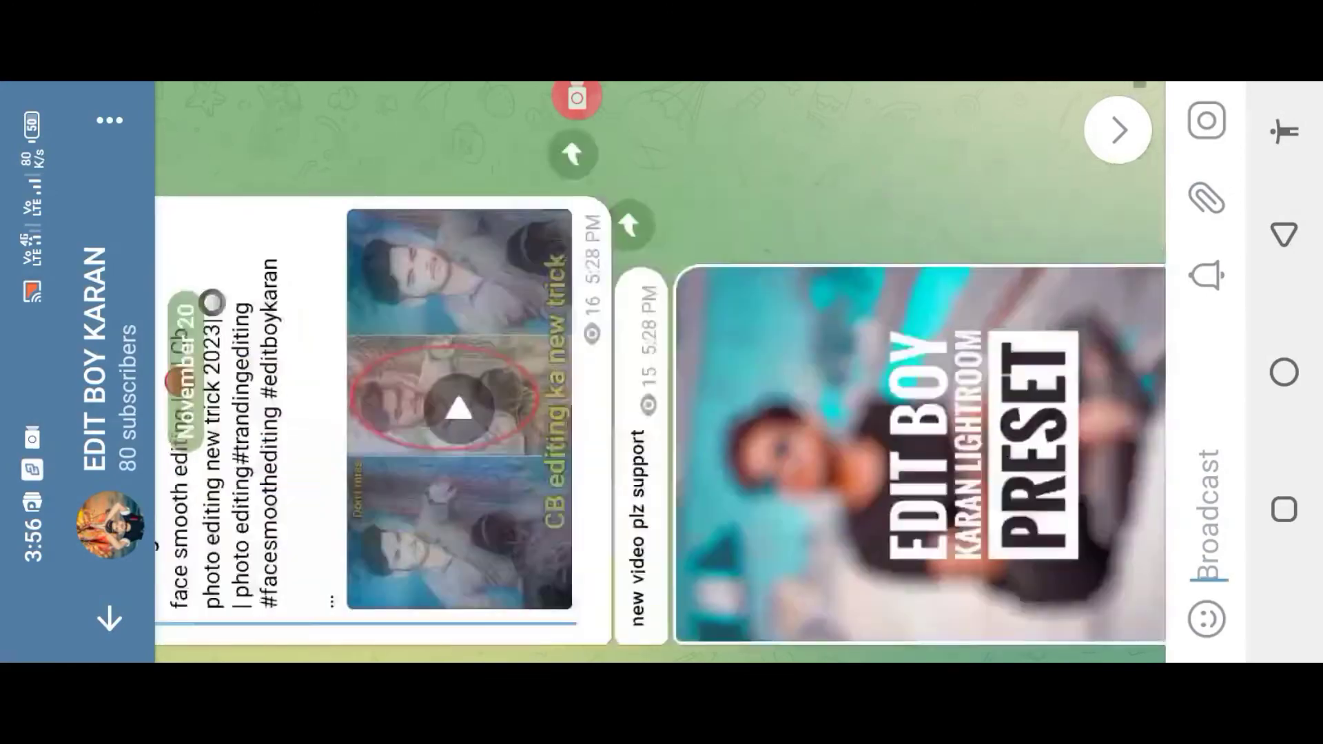
pyautogui.scroll(-5, 660, 386)
pyautogui.scroll(5, 660, 386)
pyautogui.scroll(5, 659, 386)
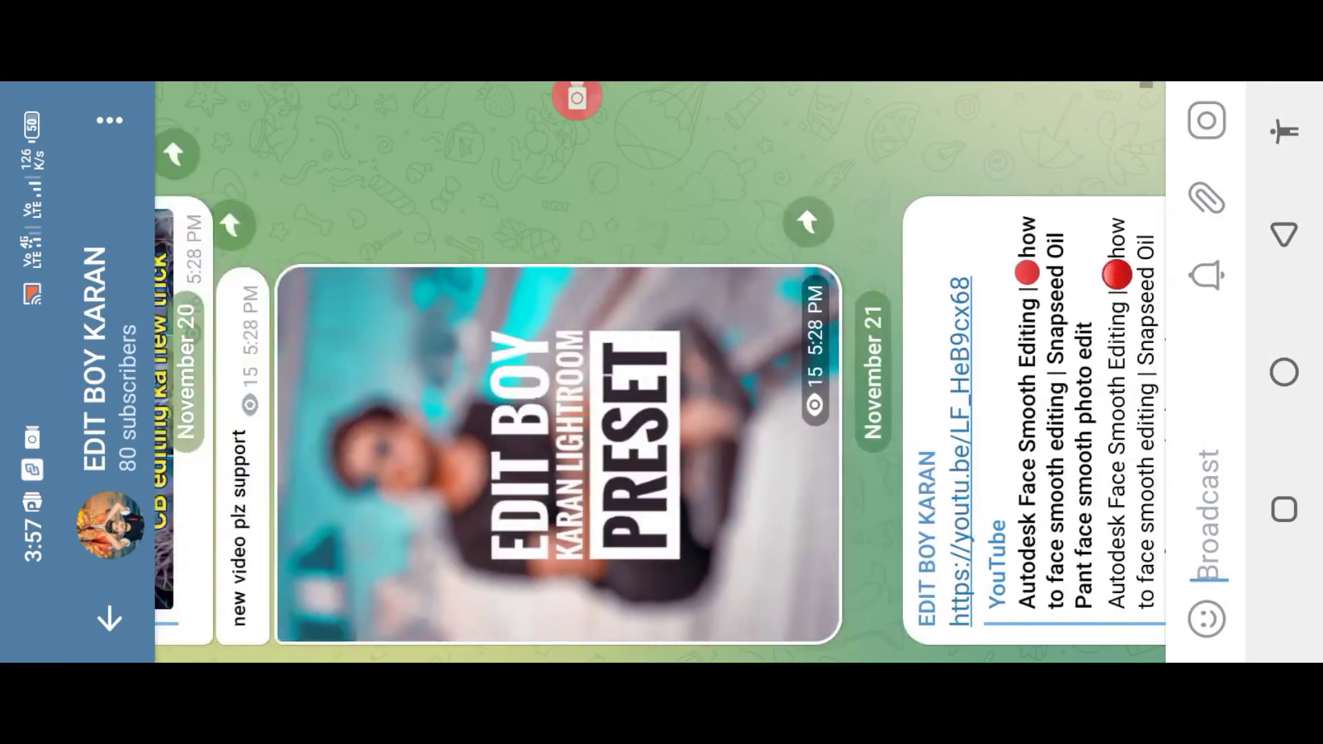
pyautogui.scroll(5, 659, 386)
pyautogui.scroll(3, 660, 386)
pyautogui.scroll(3, 660, 386)
pyautogui.scroll(3, 660, 386)
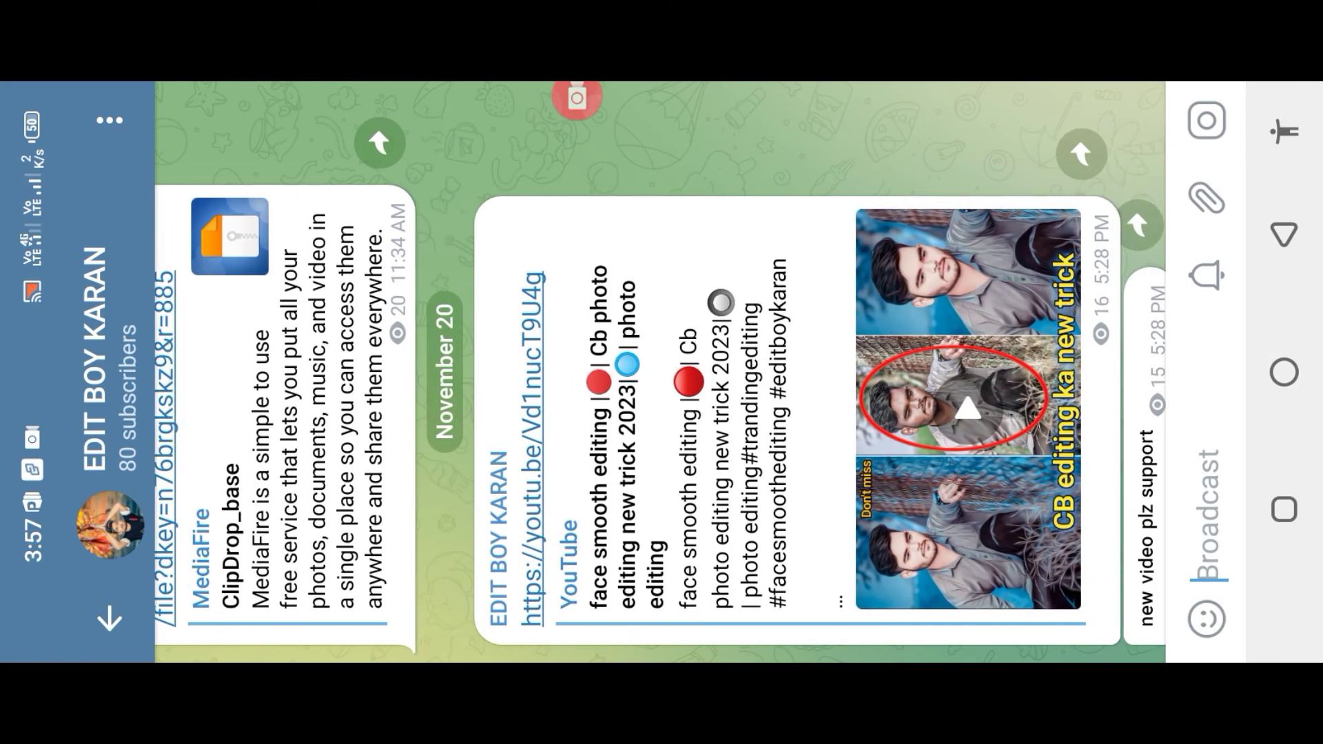
pyautogui.scroll(2, 660, 386)
pyautogui.scroll(3, 660, 386)
pyautogui.click(577, 114)
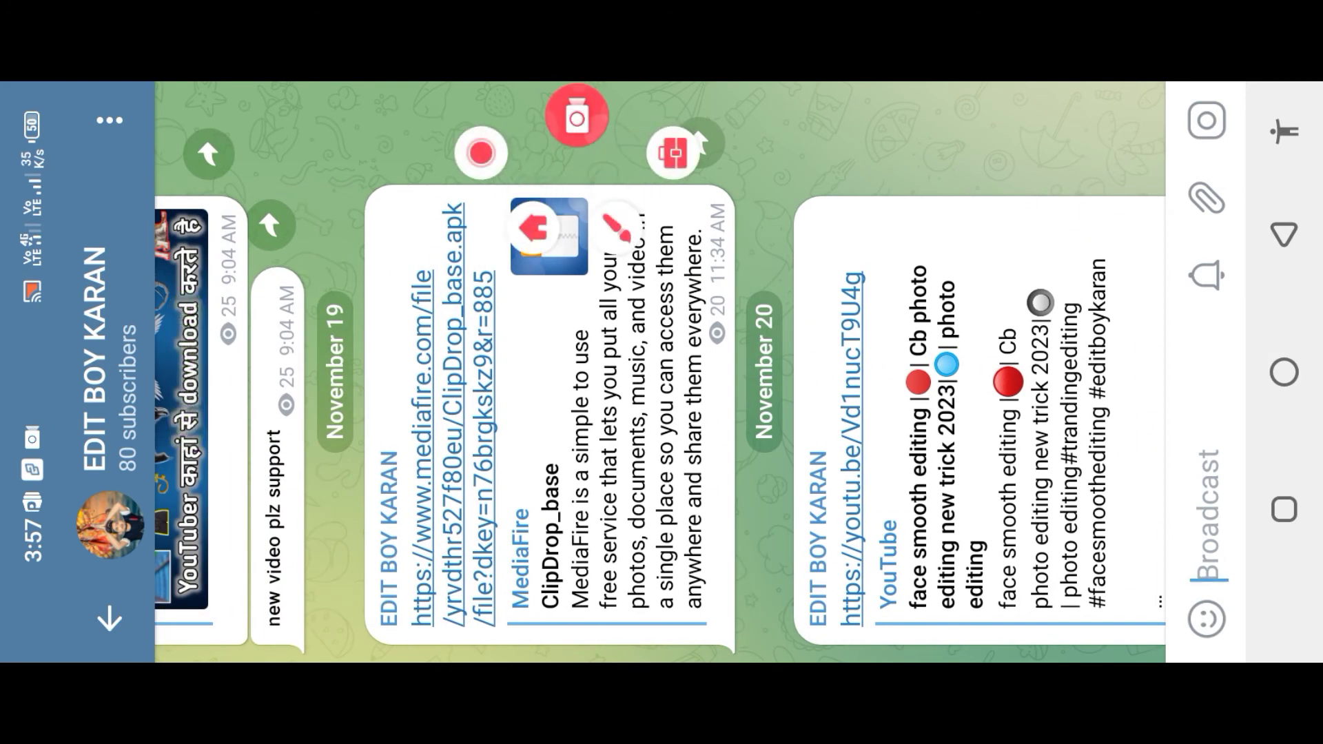
pyautogui.click(617, 227)
pyautogui.click(1176, 146)
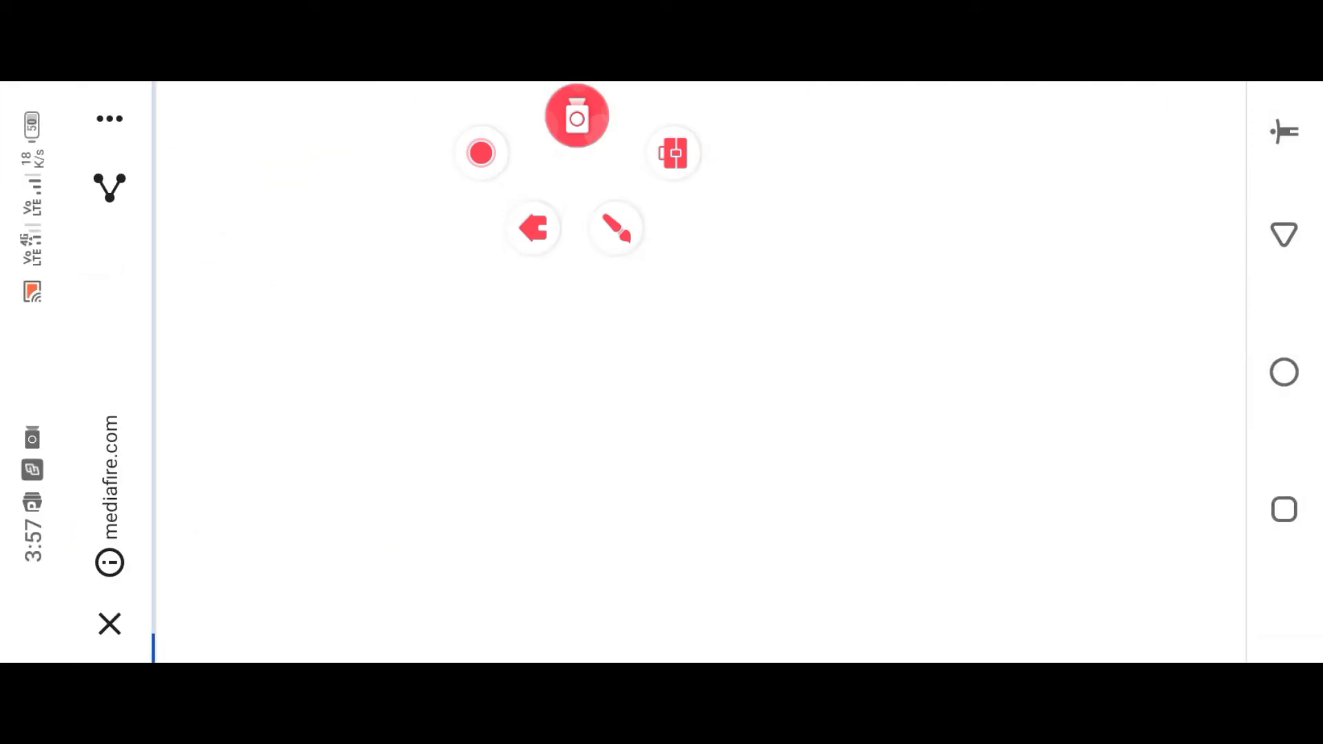
pyautogui.click(1284, 235)
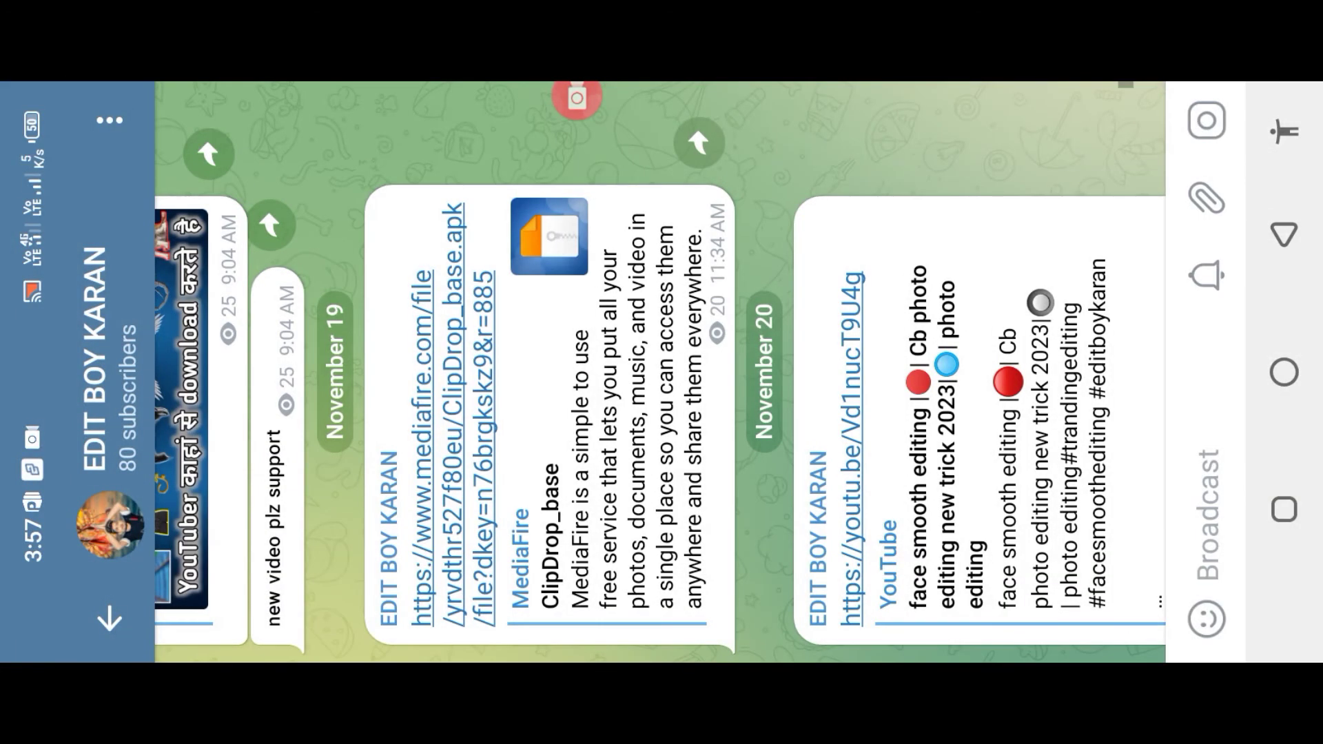